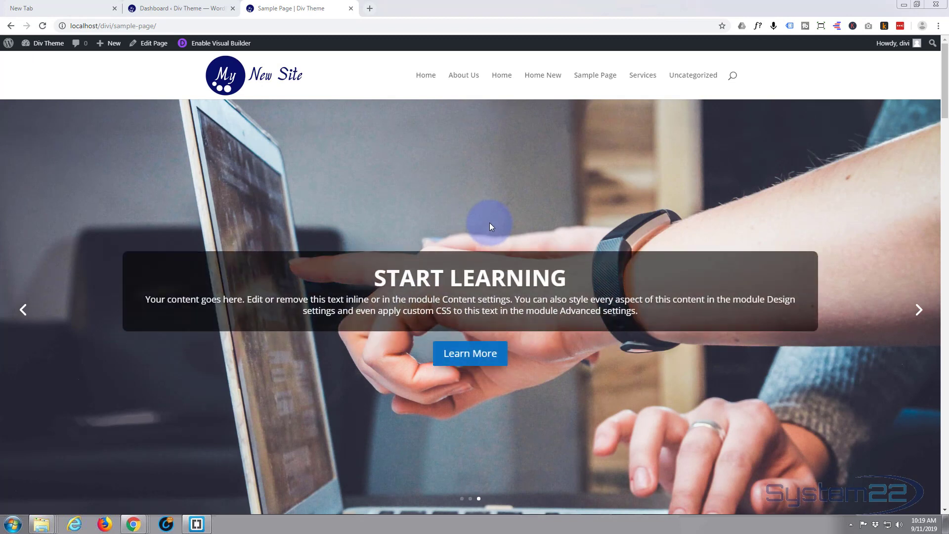
Examine the rows of blue icon boxes near the end of the live sample page.
scroll(490, 226, down, 10)
scroll(491, 225, down, 15)
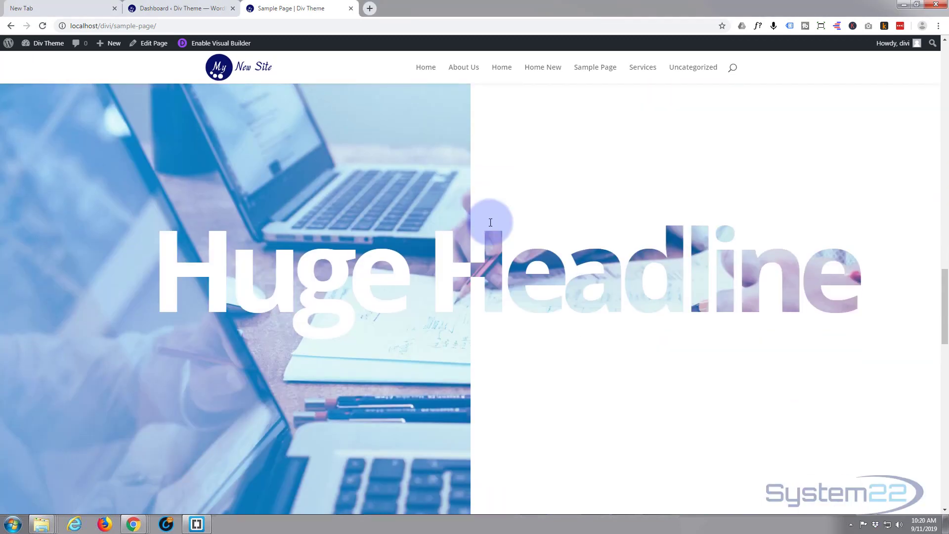
scroll(490, 222, down, 12)
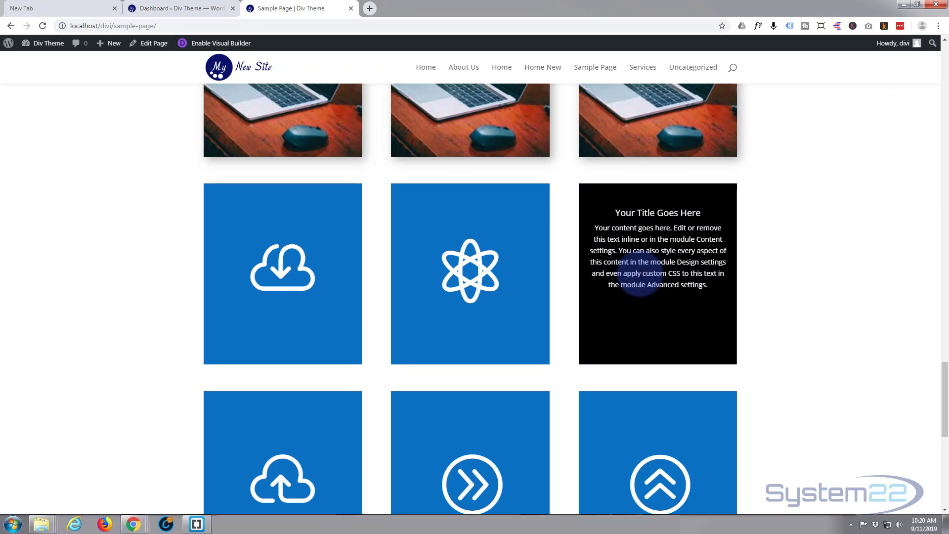
scroll(857, 283, down, 7)
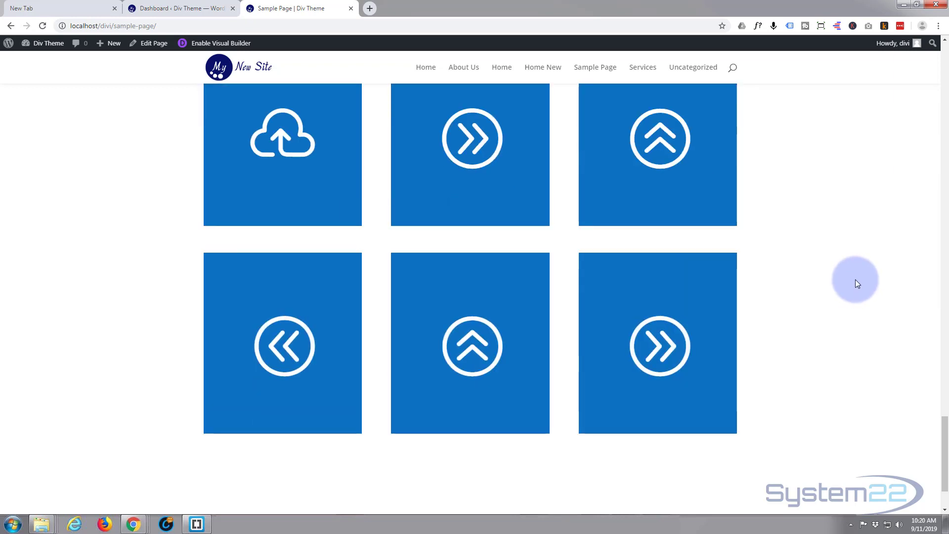
scroll(858, 284, down, 2)
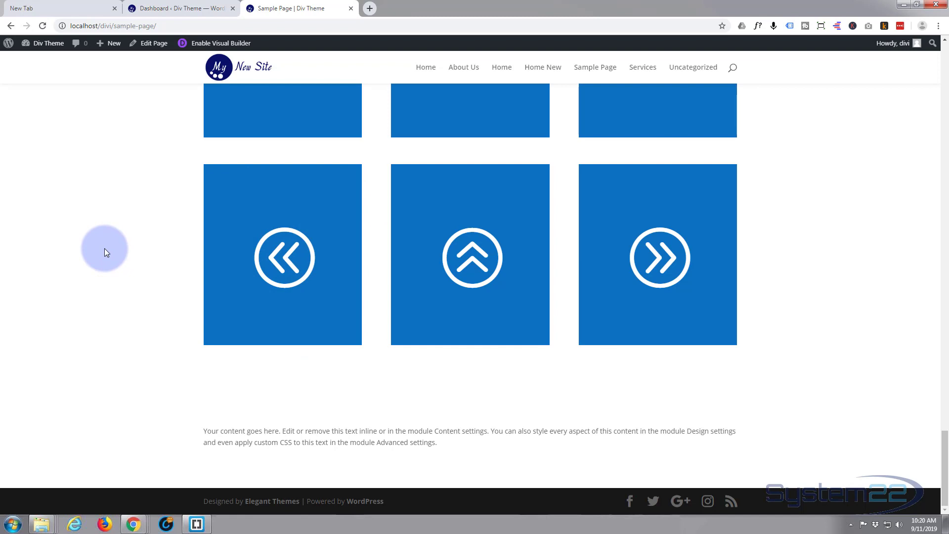
scroll(100, 254, up, 3)
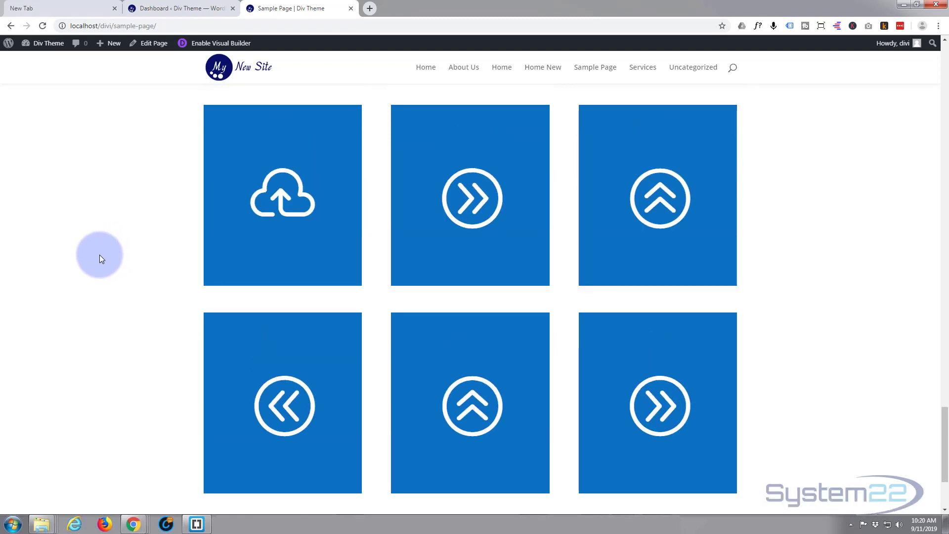
scroll(99, 256, up, 1)
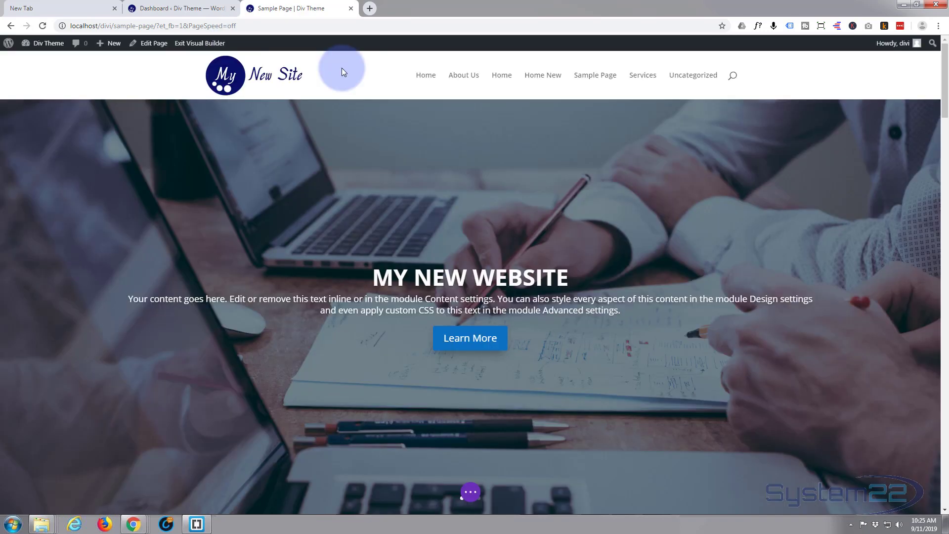
Duplicate the row of three blue boxes that begins with the cloud-upload icon.
scroll(342, 73, down, 10)
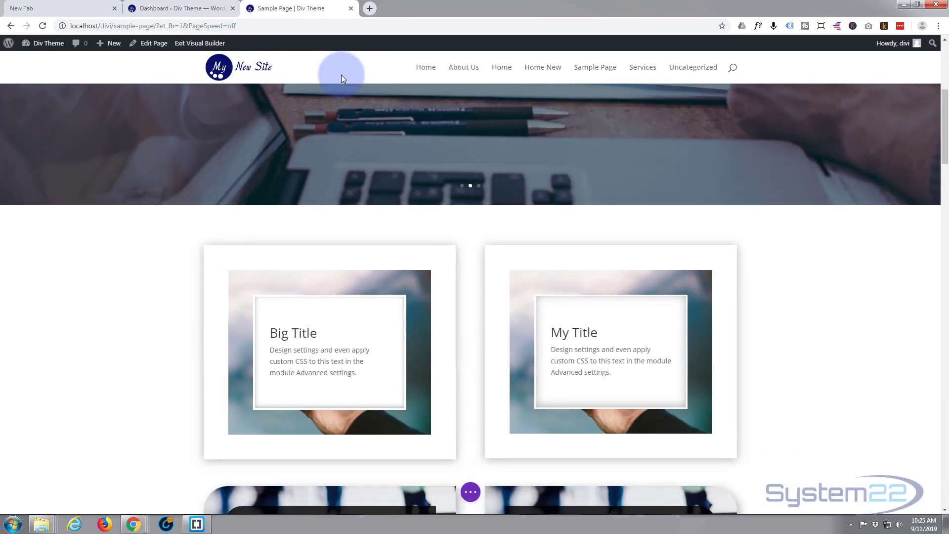
scroll(341, 76, down, 14)
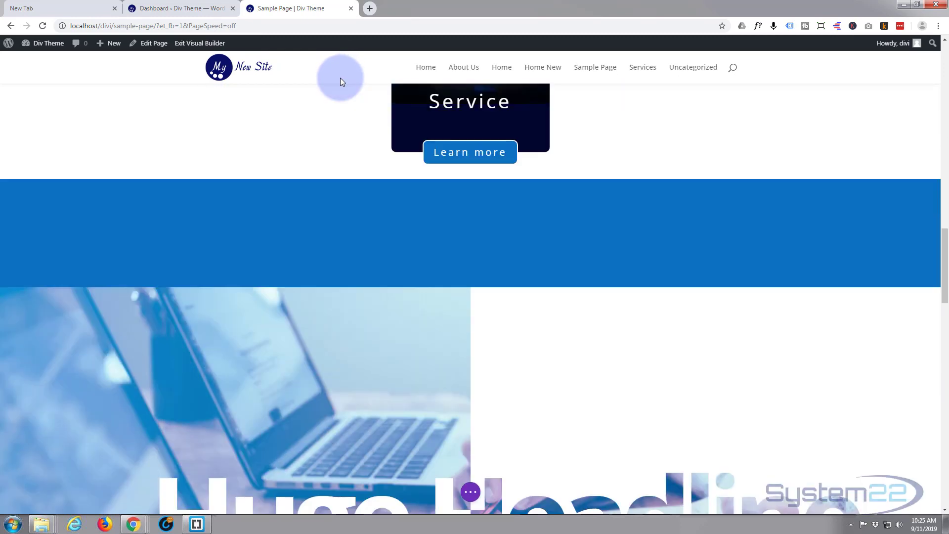
scroll(340, 80, down, 12)
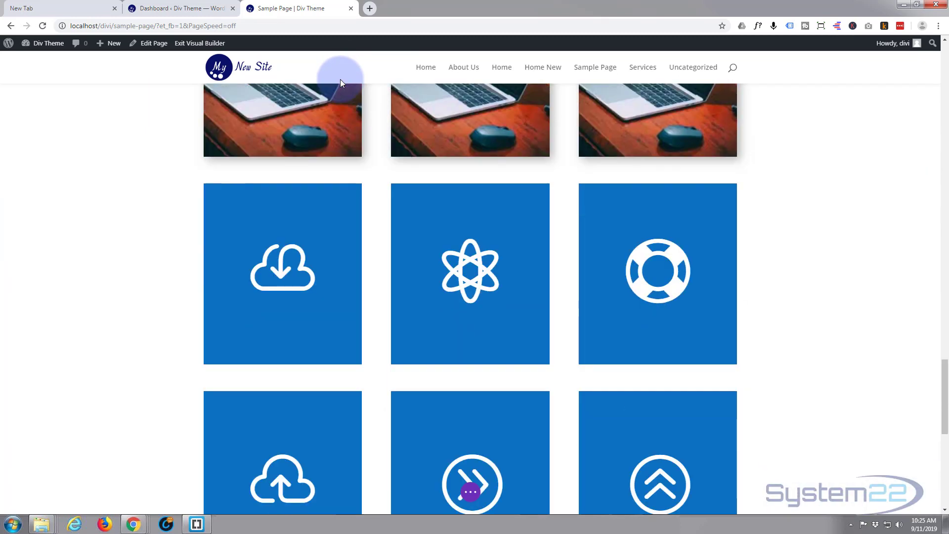
scroll(340, 80, down, 3)
scroll(340, 79, up, 2)
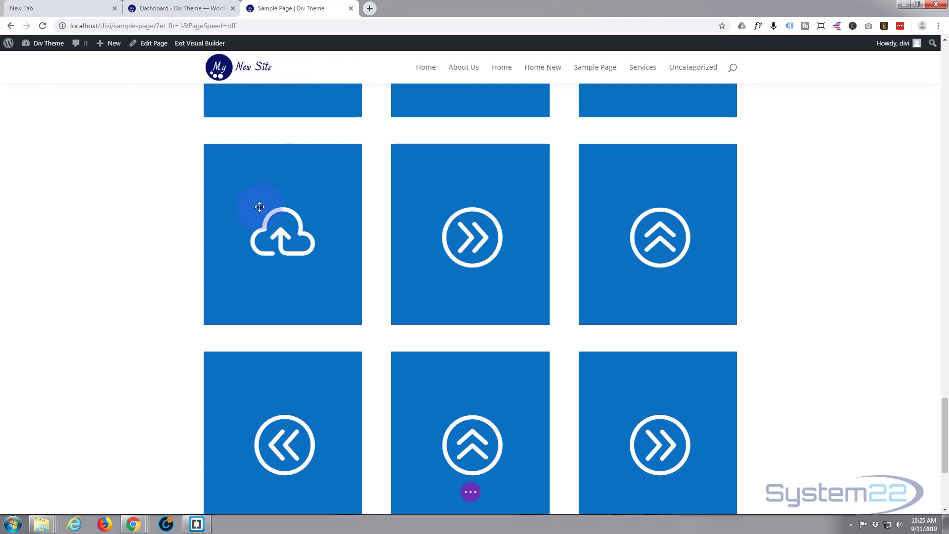
mouse_move(241, 214)
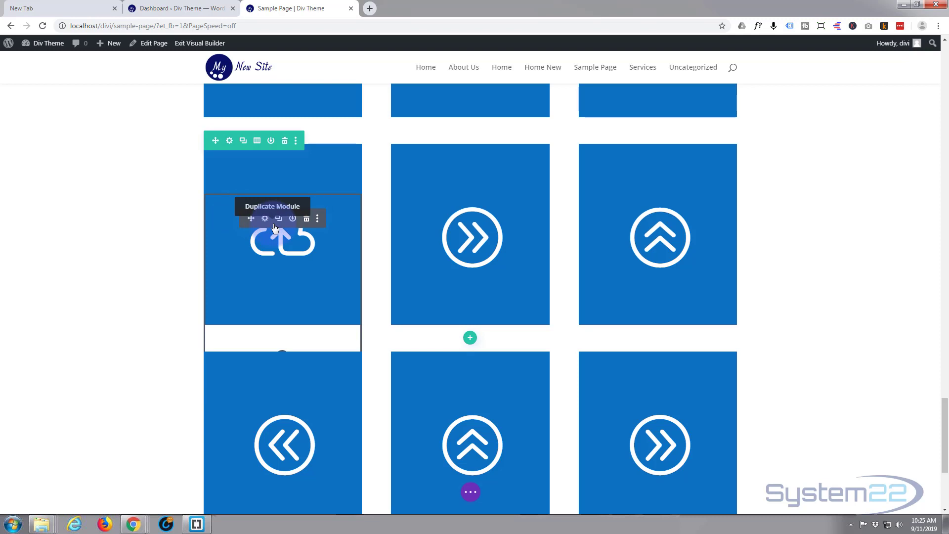
click(242, 141)
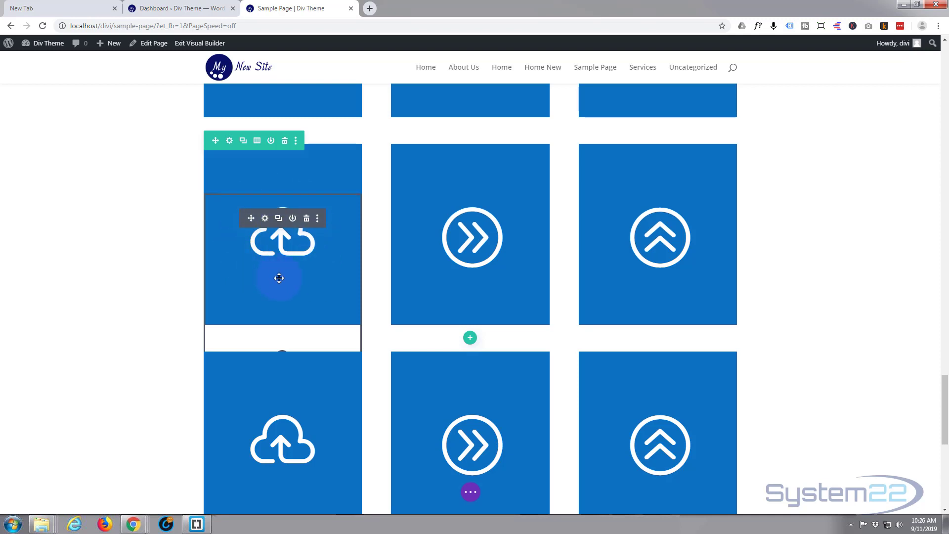
Open the Transform Rotate options in the design settings of the duplicated row's first column.
scroll(144, 276, down, 3)
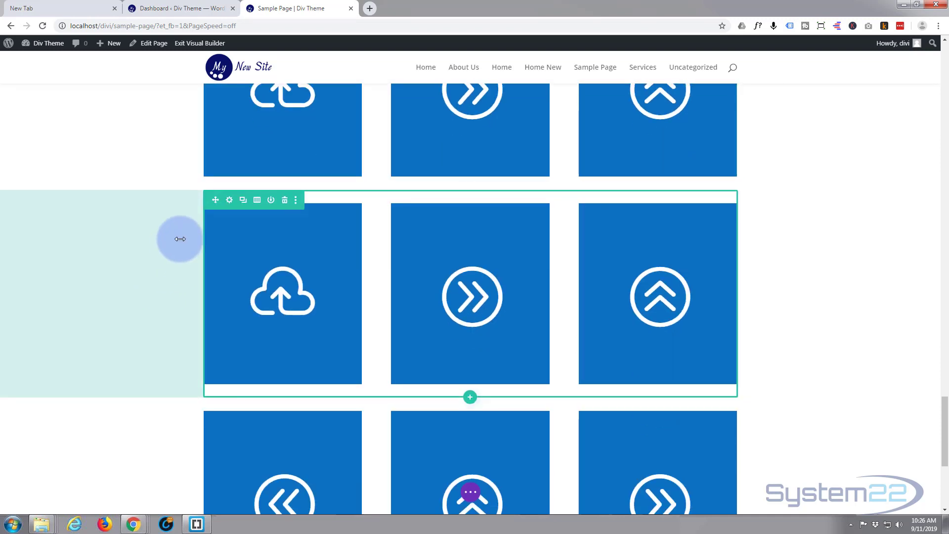
click(230, 203)
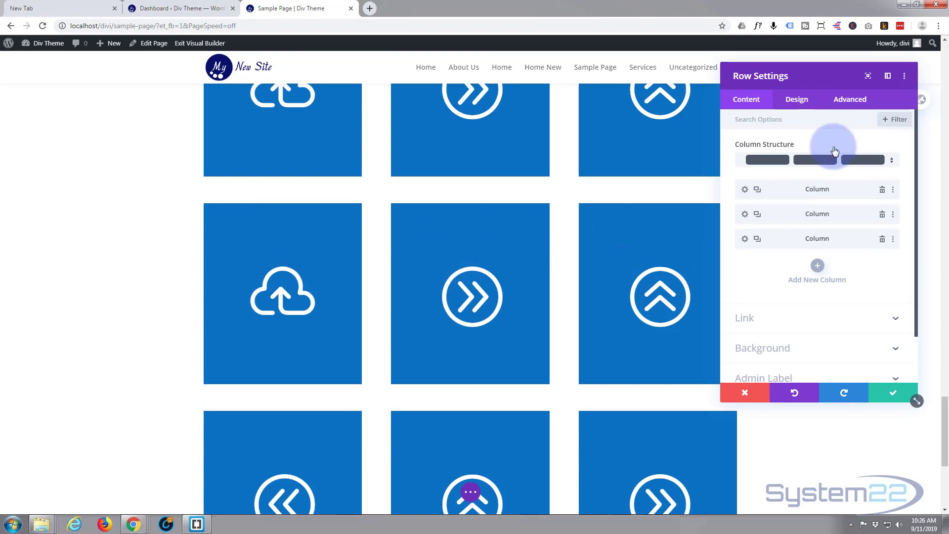
click(746, 191)
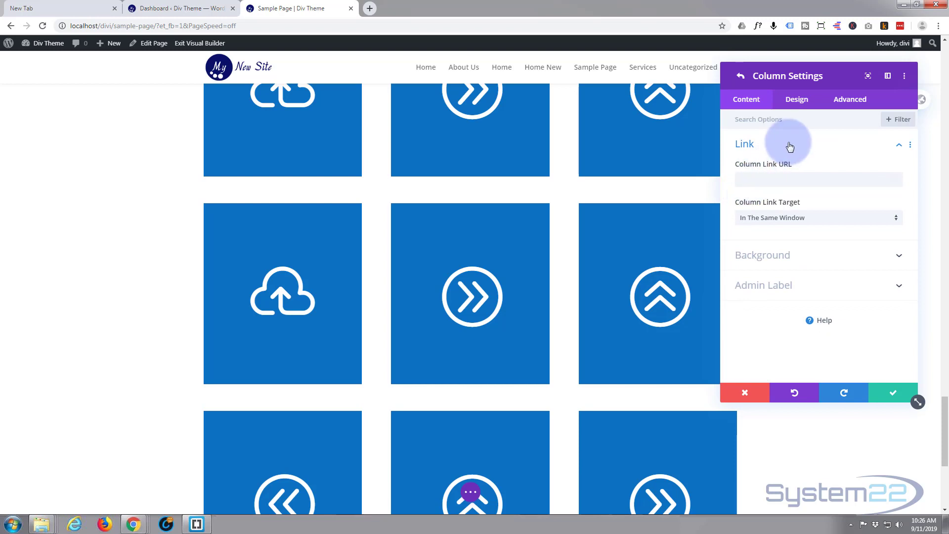
click(801, 100)
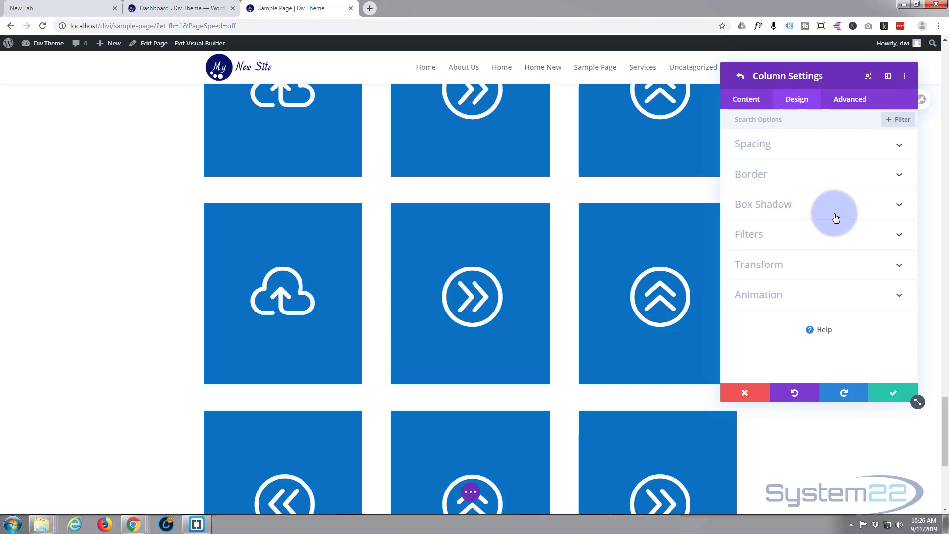
click(825, 270)
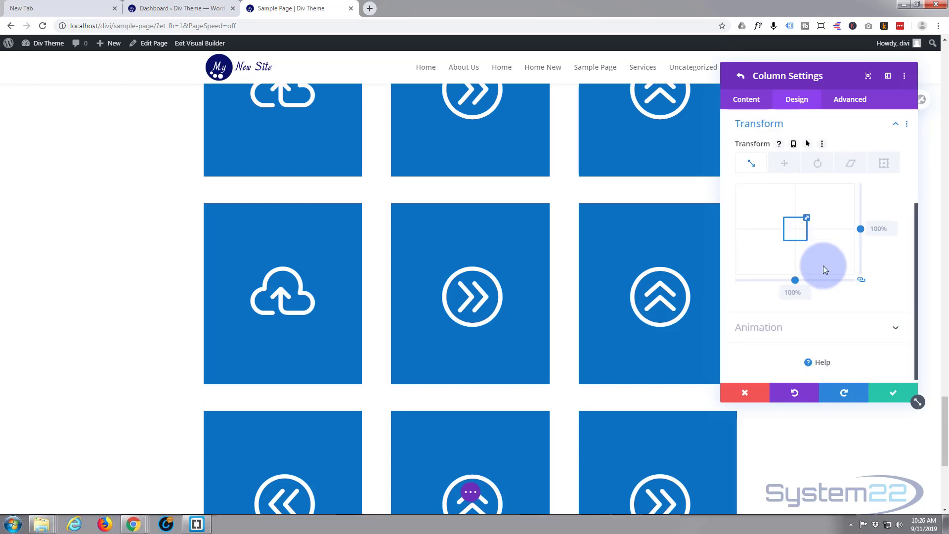
click(786, 165)
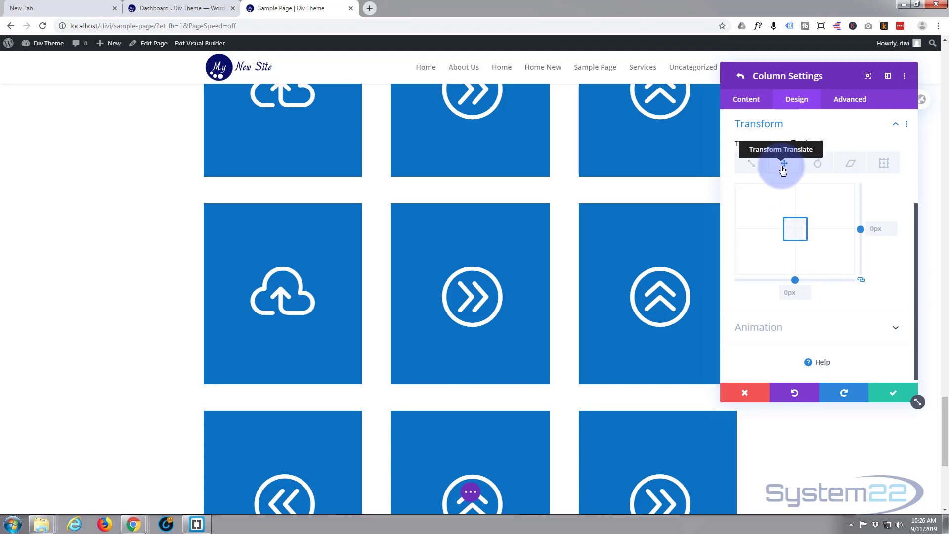
click(820, 168)
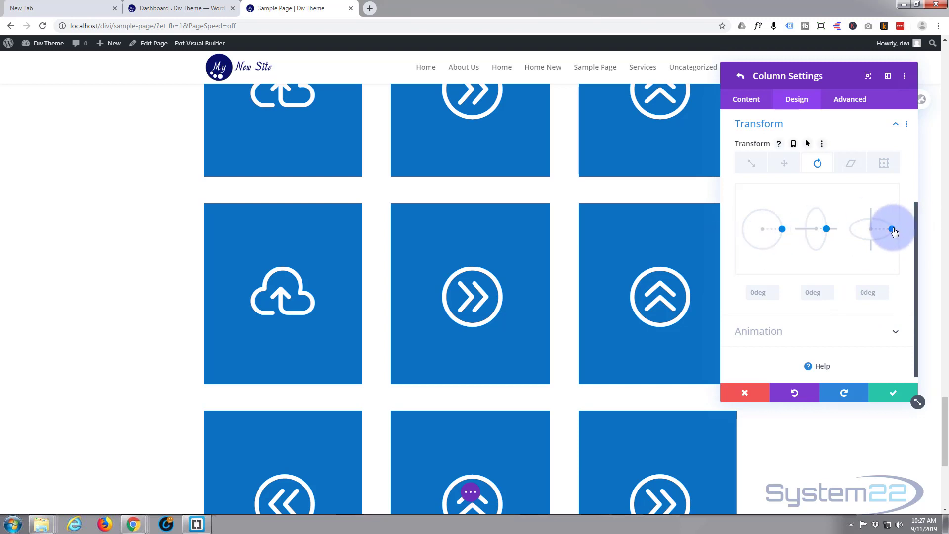
Try rotating the first column about each of the three axes, finishing with 180deg on the third axis and 0deg on the others.
mouse_move(894, 231)
mouse_down()
mouse_move(879, 215)
mouse_move(852, 222)
mouse_move(852, 235)
mouse_move(880, 212)
mouse_move(892, 229)
mouse_up()
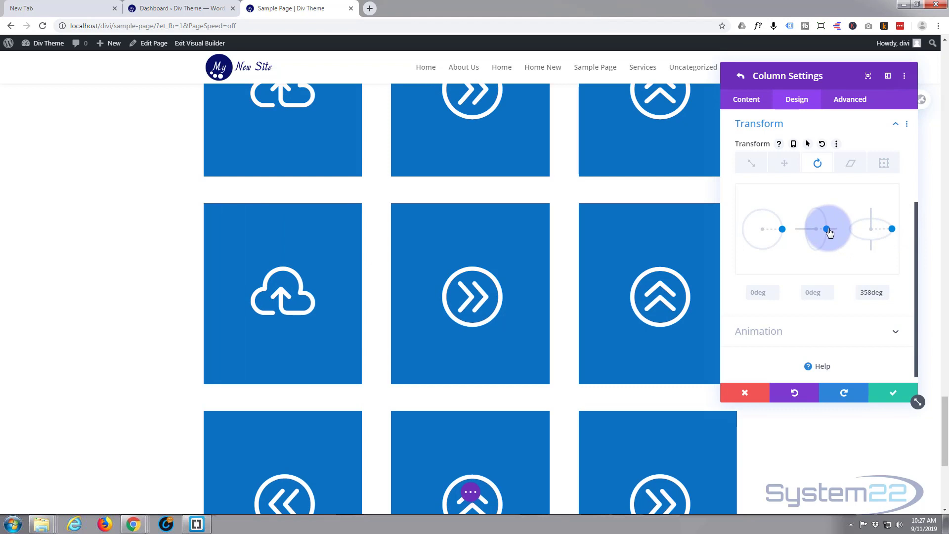
drag(829, 229, 782, 228)
click(754, 292)
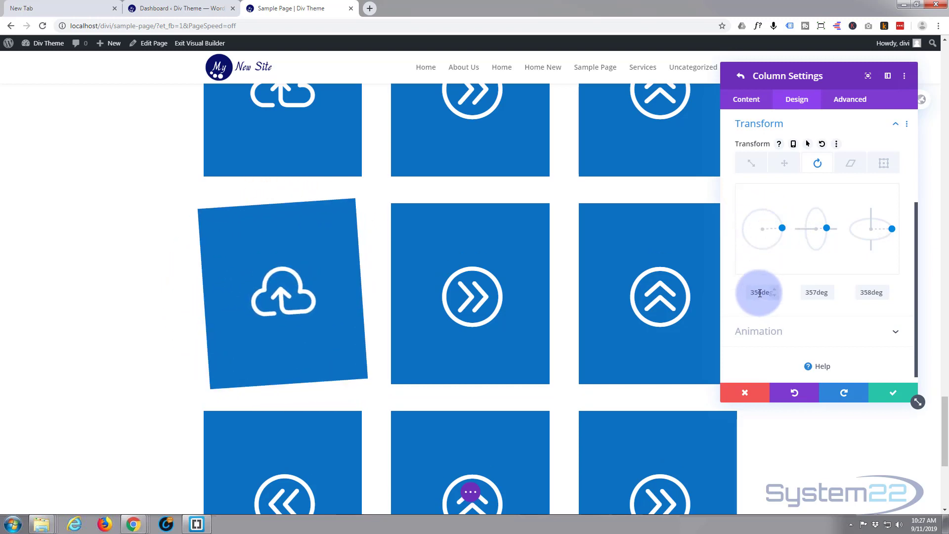
drag(754, 293, 885, 291)
text(00)
drag(895, 226, 856, 230)
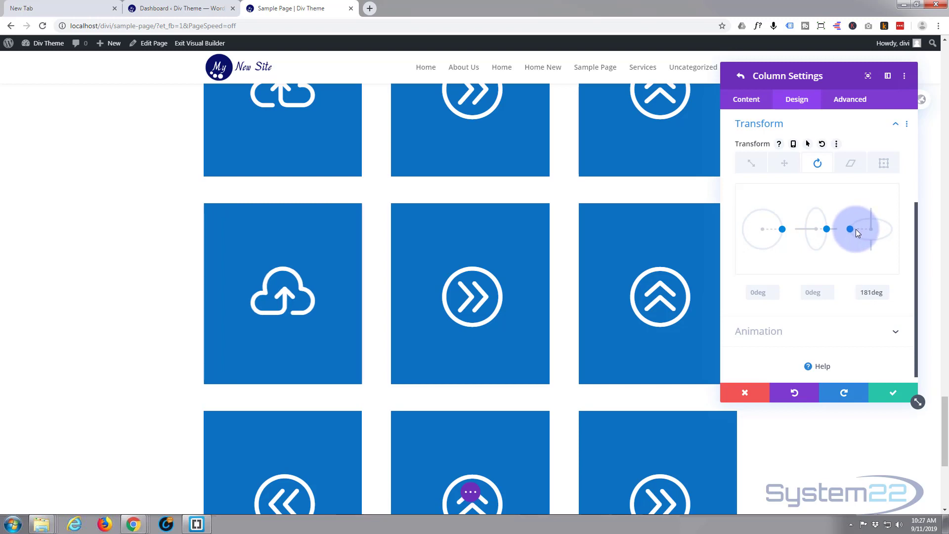
click(875, 296)
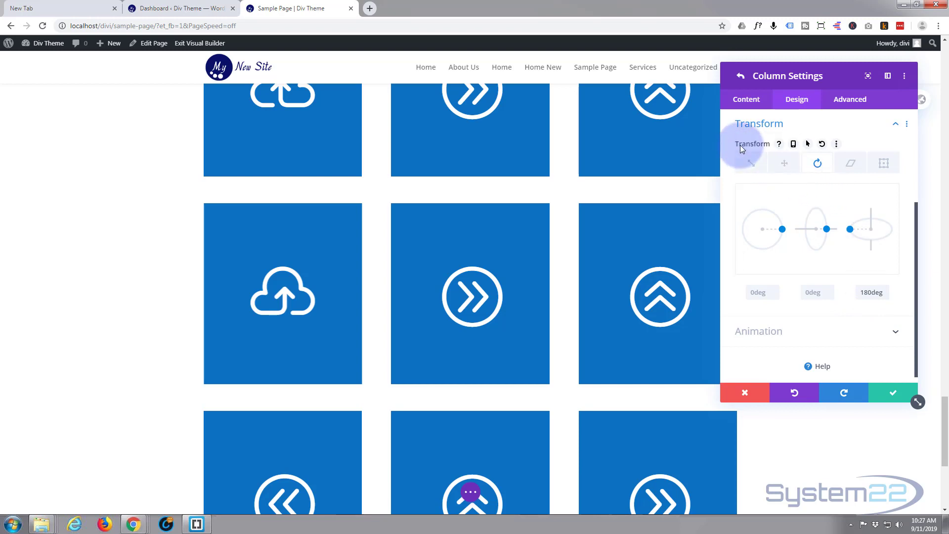
Enable separate hover values for the column's transform and set the desktop third-axis rotation to 0deg.
click(808, 145)
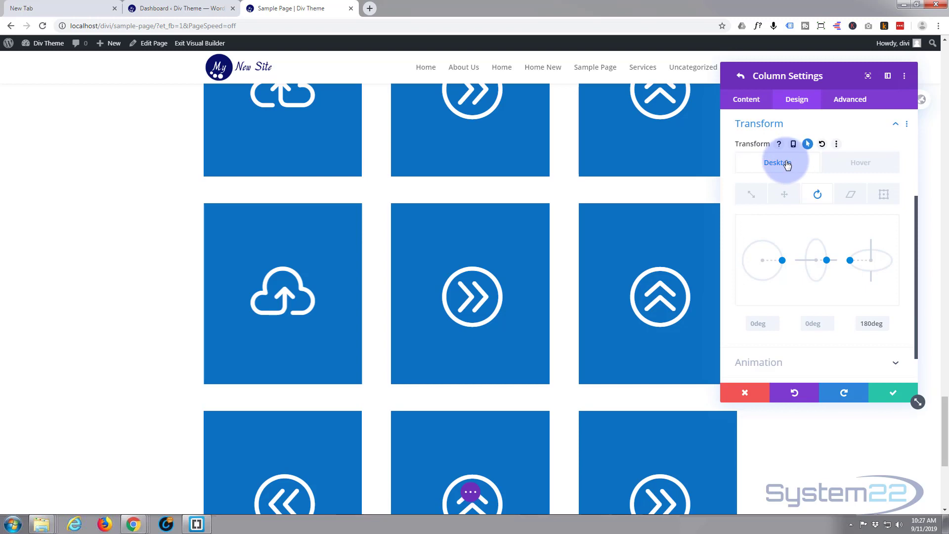
drag(849, 261, 892, 260)
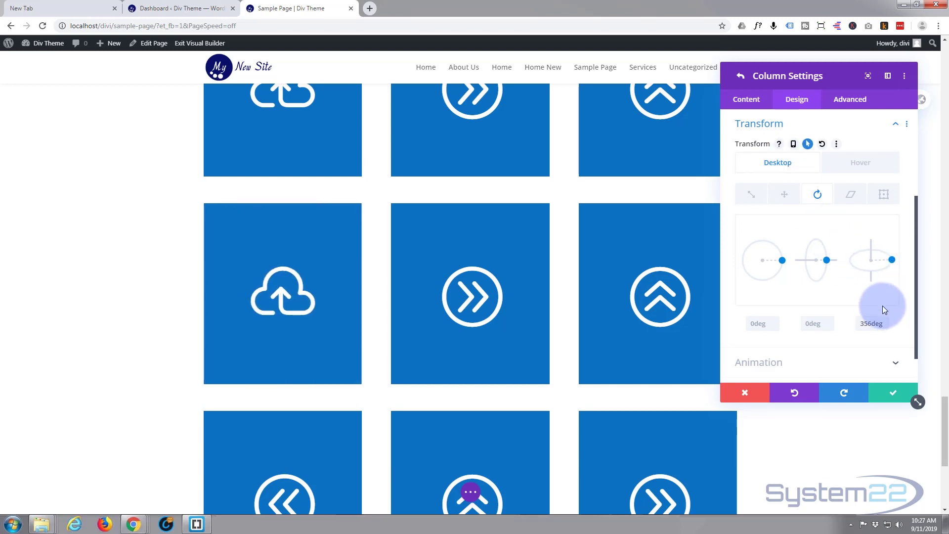
double_click(871, 323)
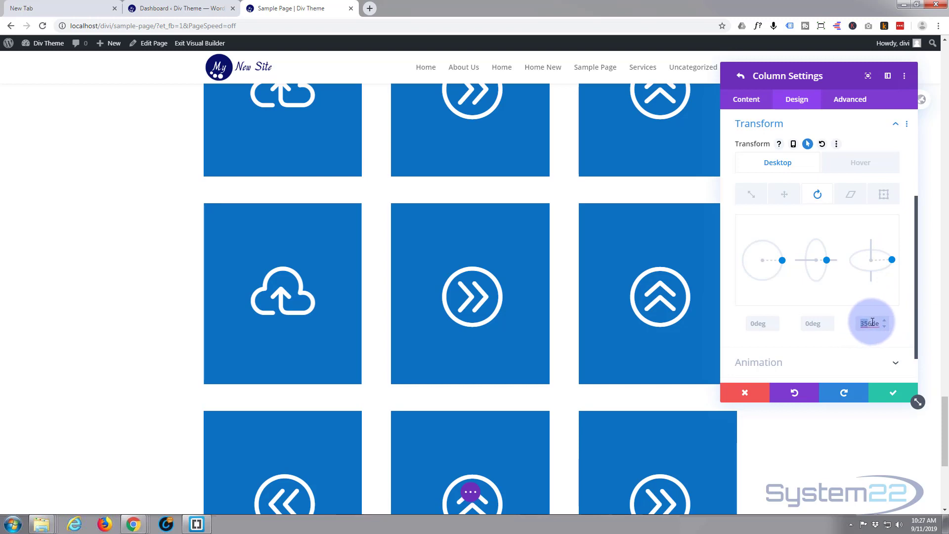
text(6)
double_click(881, 324)
text(0)
Set the column's hover rotation on the third axis to 180deg and save the column and row settings.
click(861, 165)
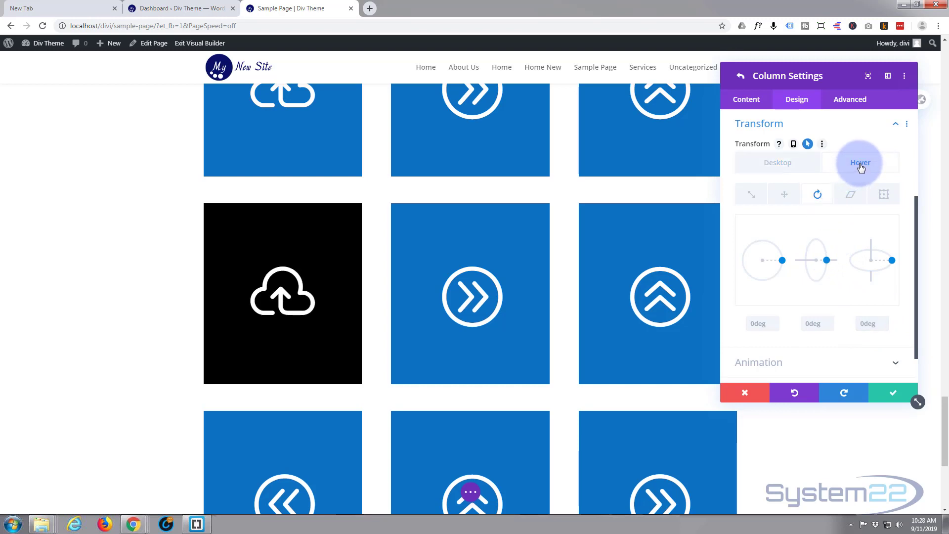
click(898, 269)
drag(896, 264, 854, 266)
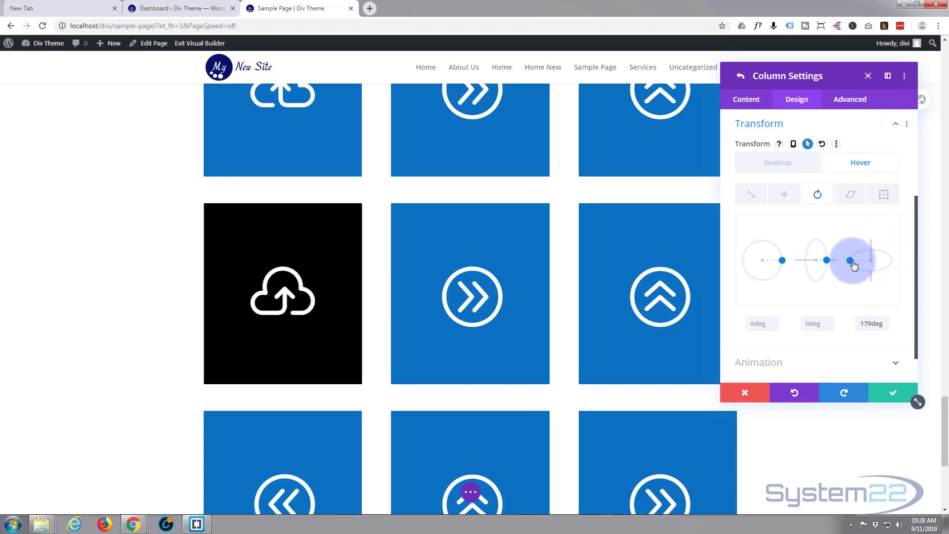
click(887, 327)
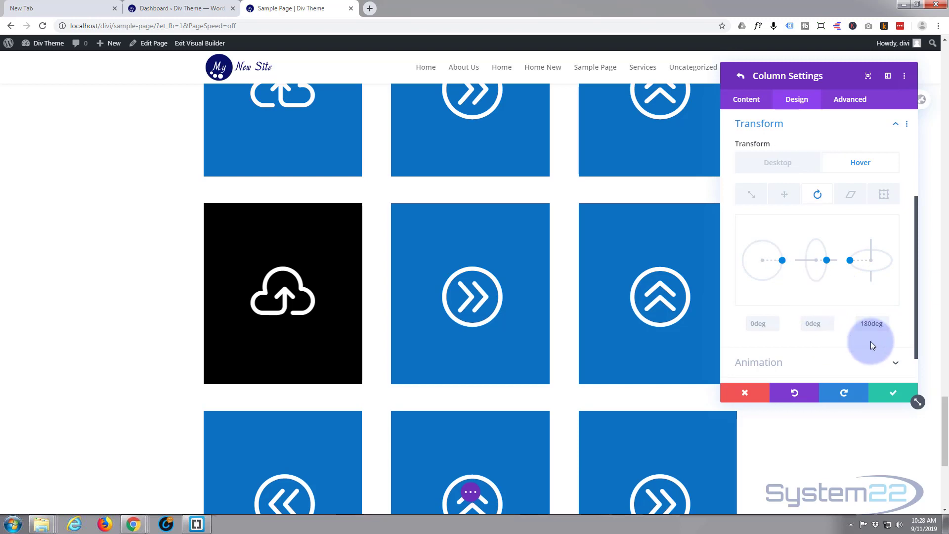
click(894, 396)
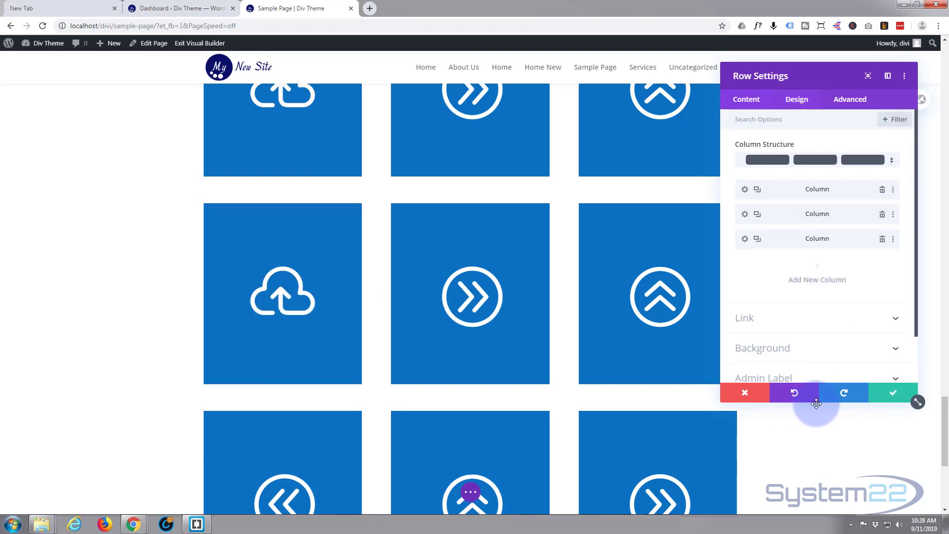
click(894, 395)
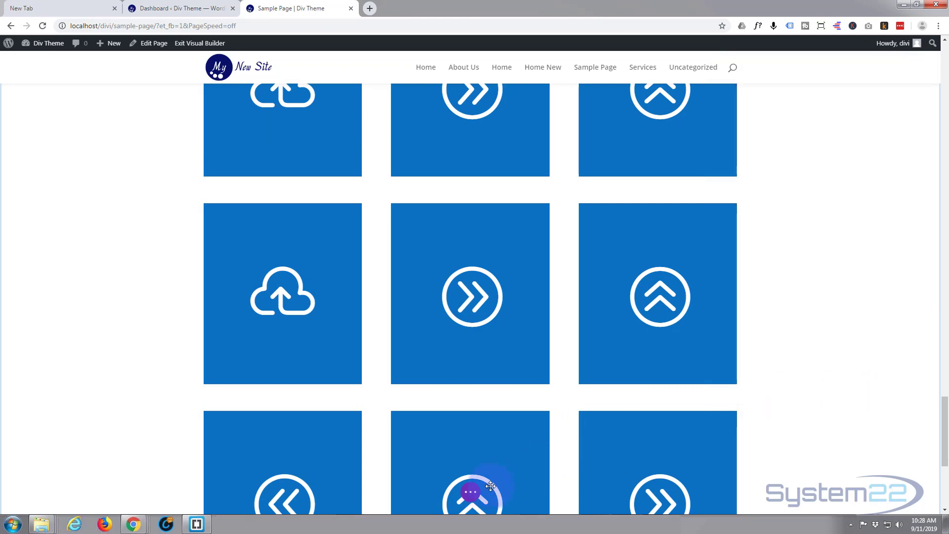
Save the page, exit the Visual Builder and bring the icon box rows into view on the live page.
click(470, 492)
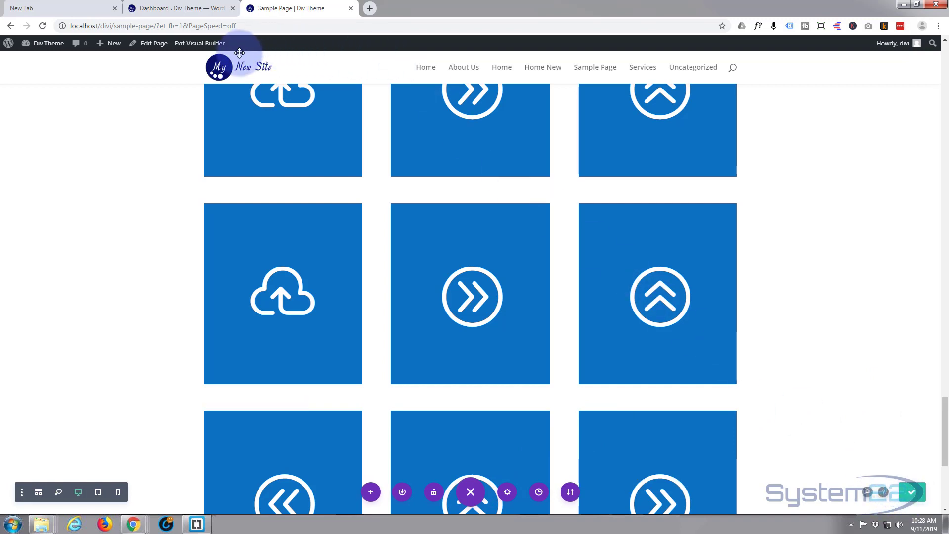
click(210, 44)
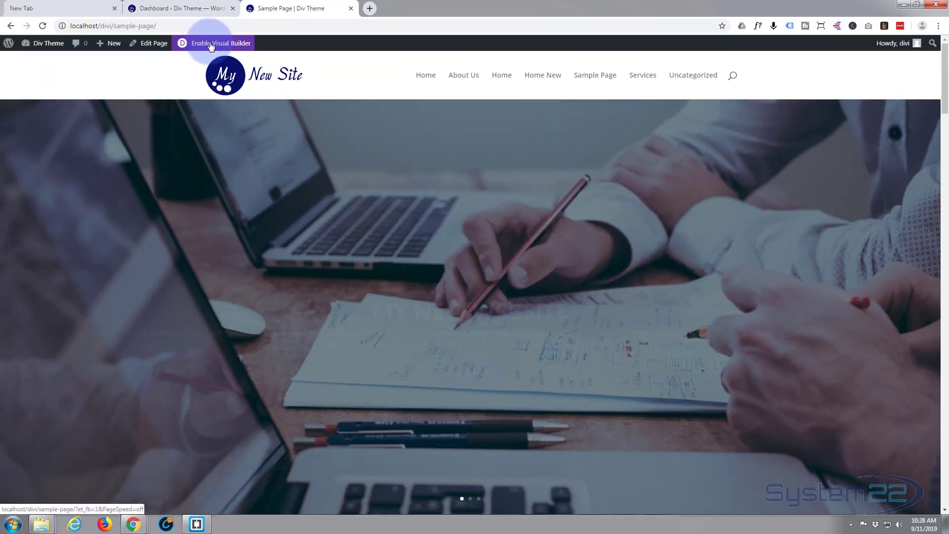
scroll(277, 203, down, 10)
scroll(64, 230, down, 15)
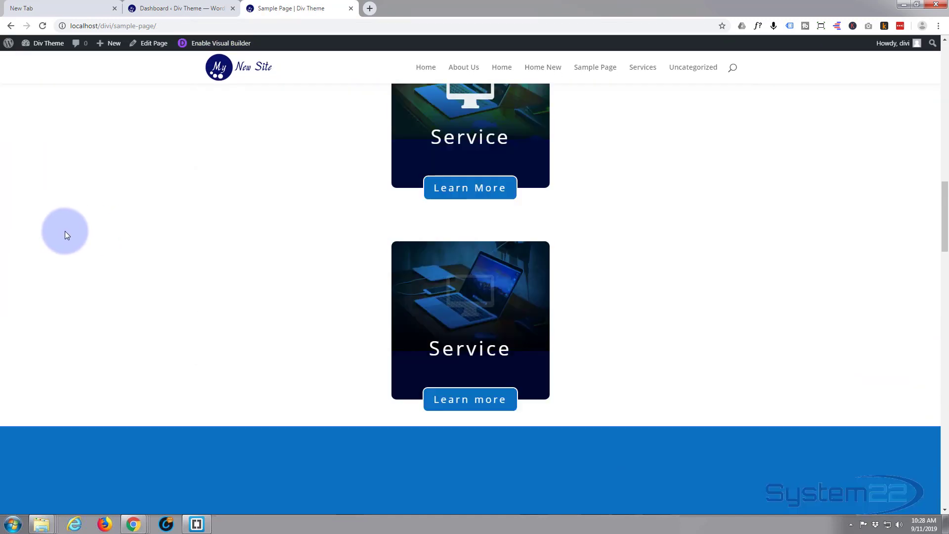
scroll(69, 230, down, 14)
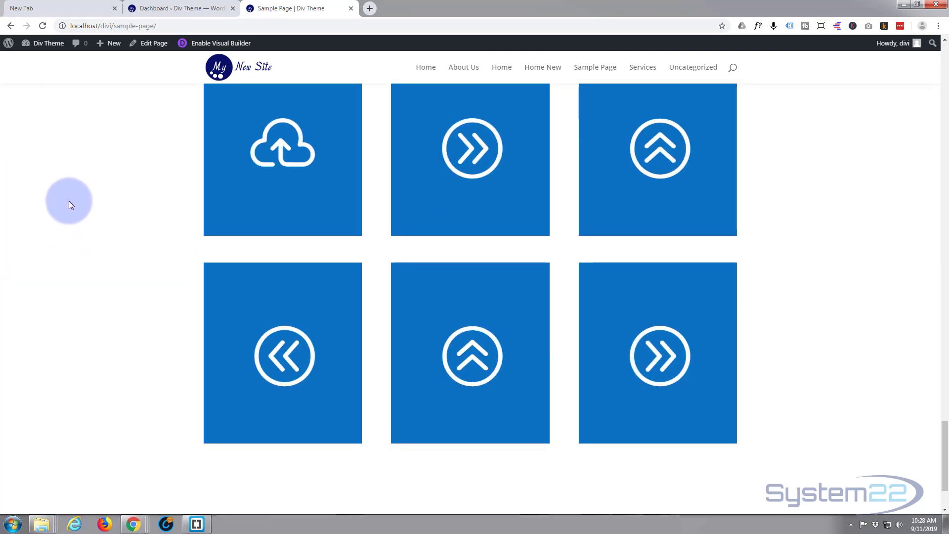
Check the hover flip of the cloud icon box directly above the double-left-arrow box on the live page.
scroll(69, 203, up, 2)
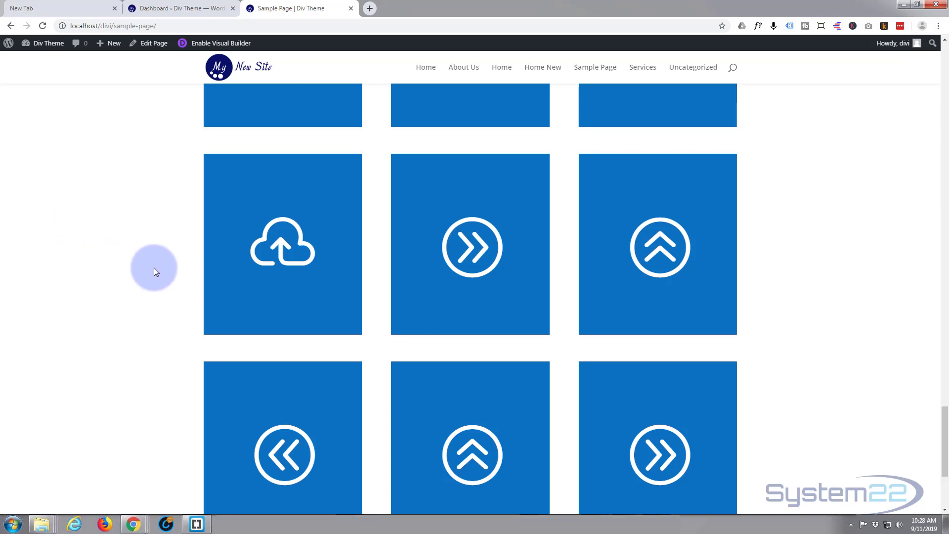
mouse_move(286, 232)
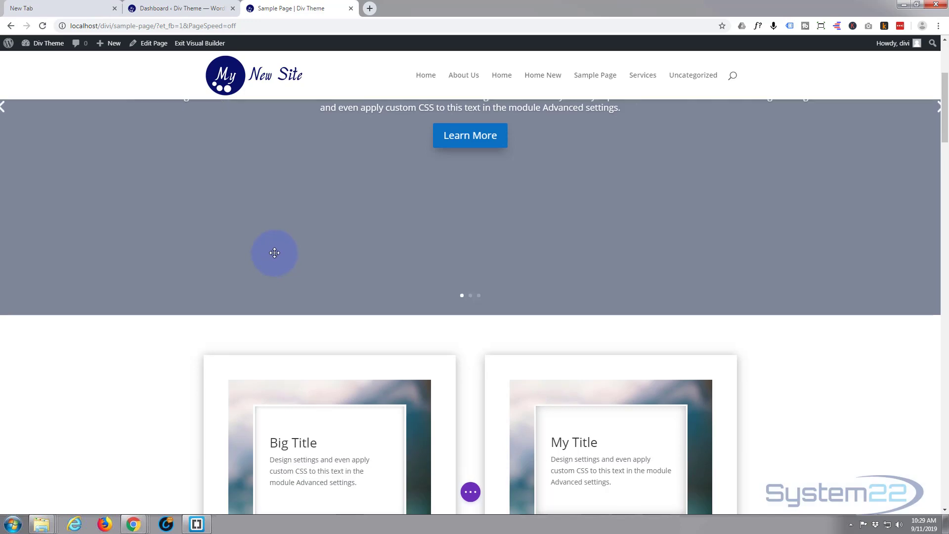
In the Visual Builder, set the hover Transform rotation of the cloud blurb above the double-left-arrow box to 180deg on the third axis.
scroll(274, 252, down, 15)
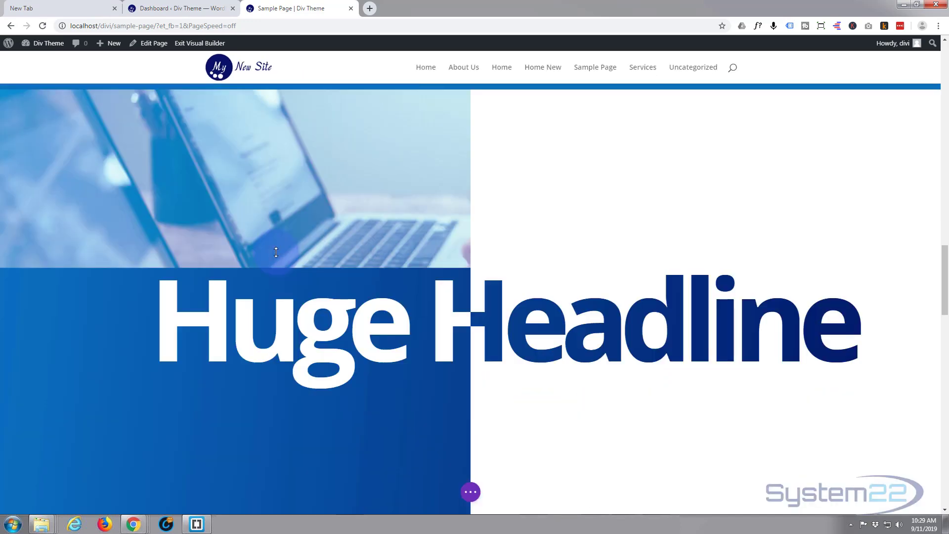
scroll(275, 253, down, 15)
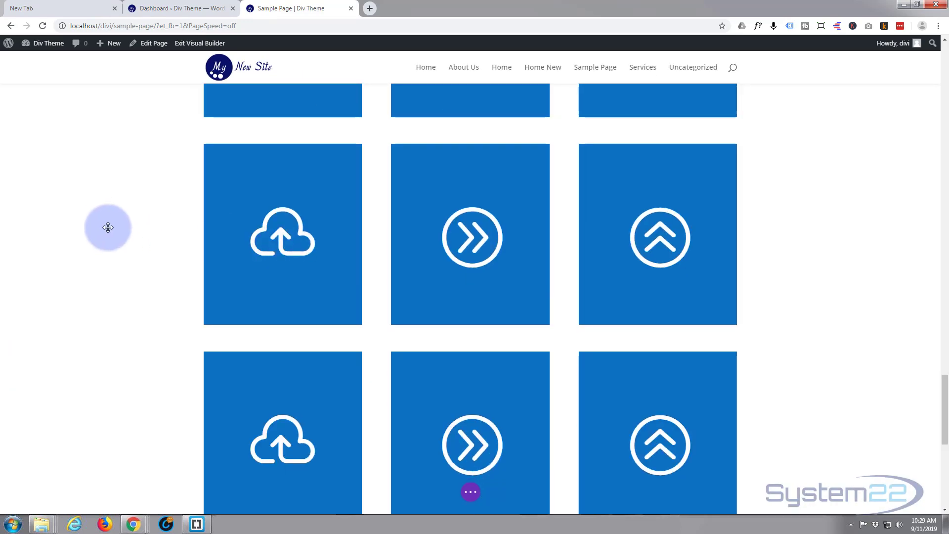
scroll(107, 225, down, 3)
mouse_move(283, 294)
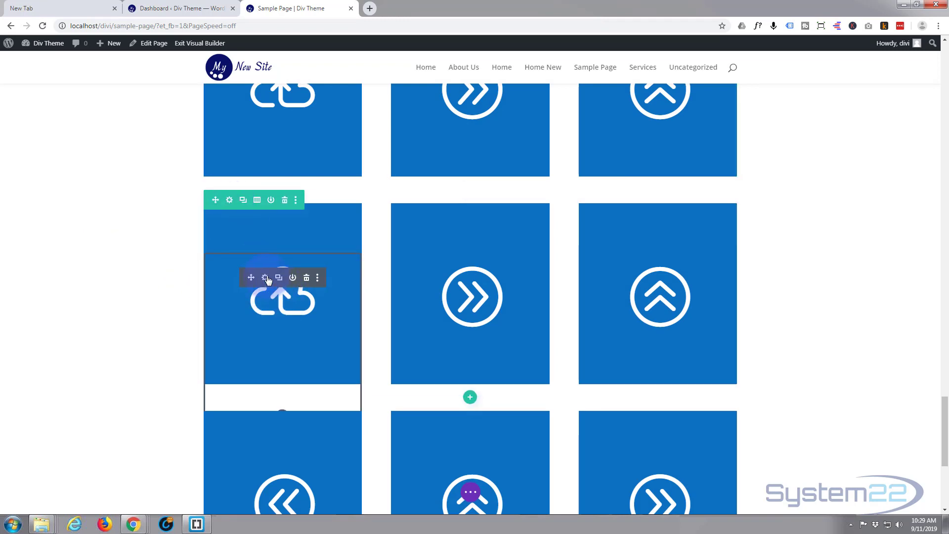
click(265, 278)
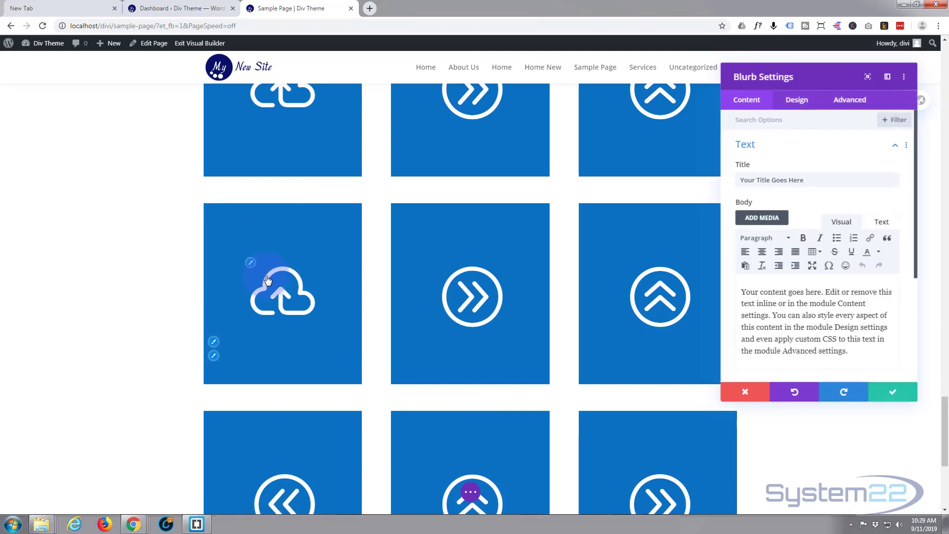
click(796, 101)
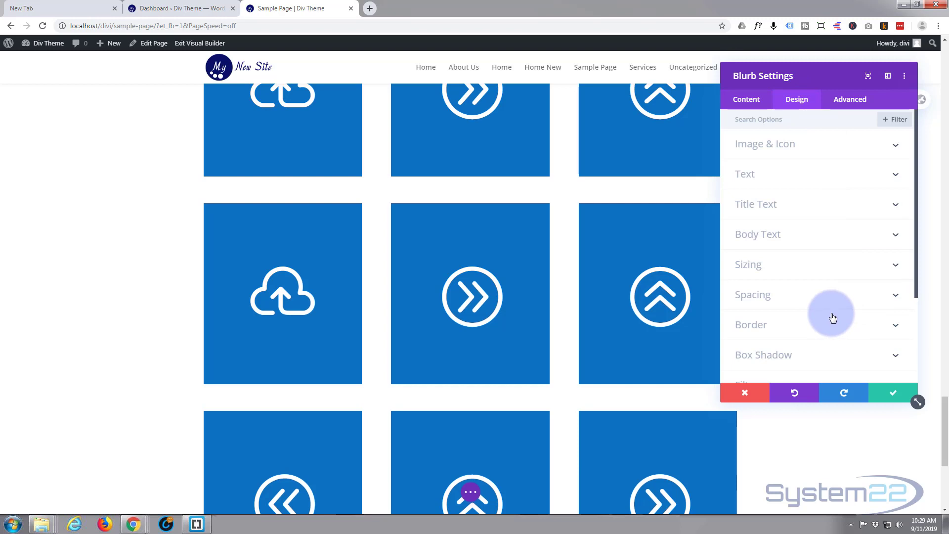
scroll(833, 318, down, 3)
click(824, 296)
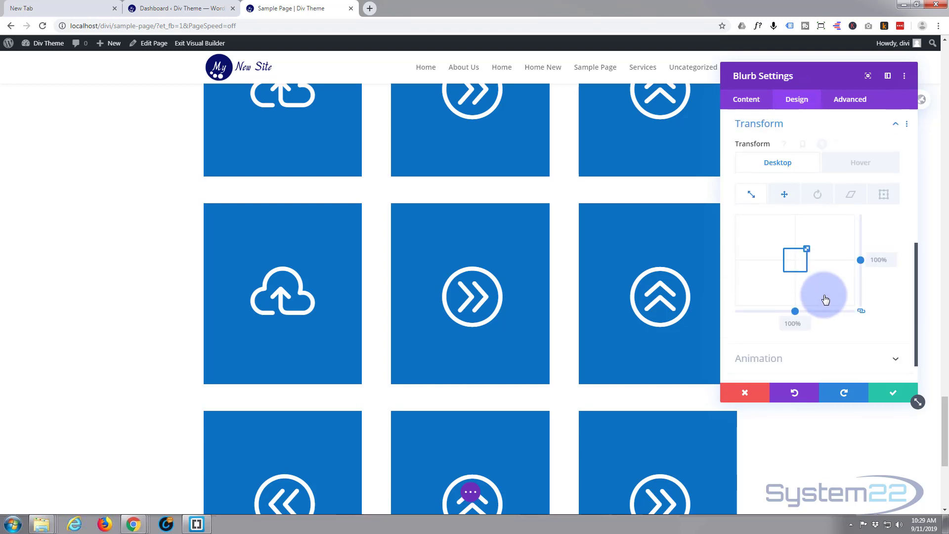
click(823, 196)
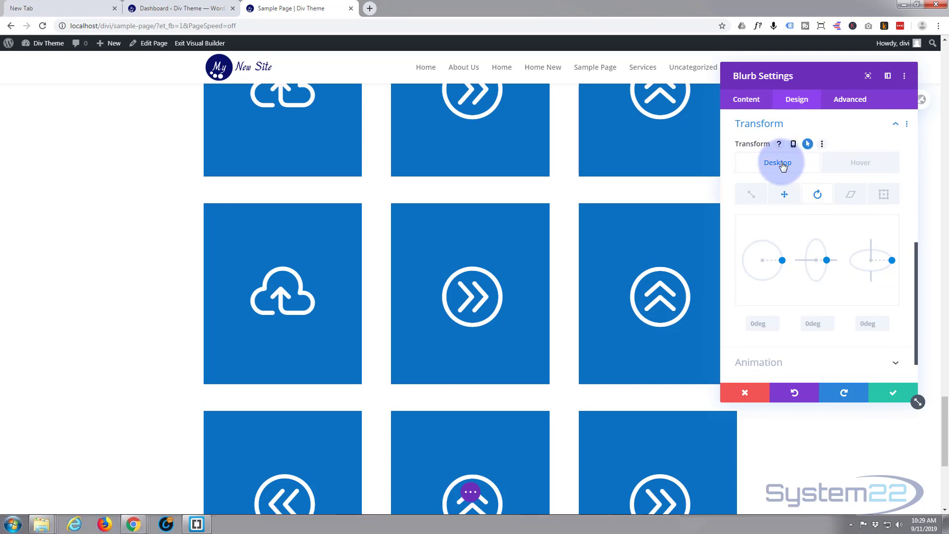
click(861, 163)
click(871, 324)
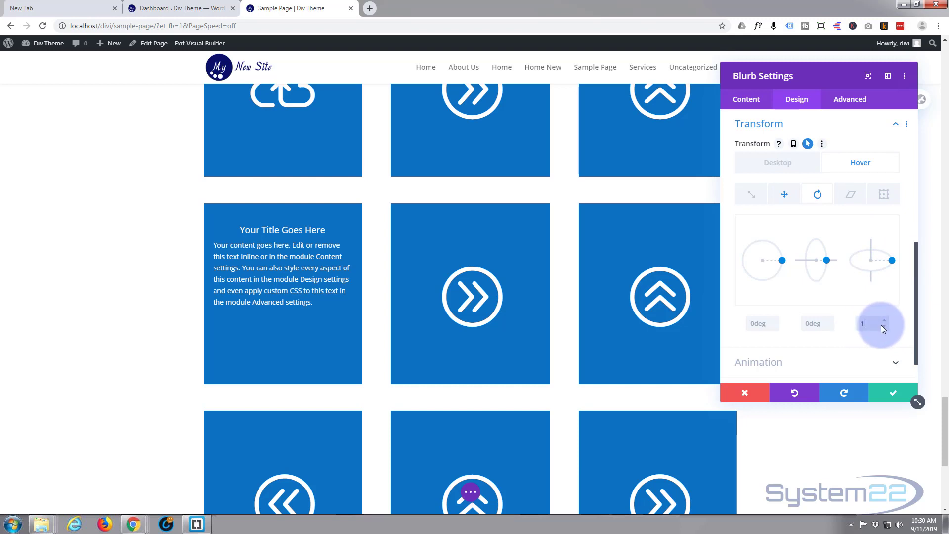
text(180deg)
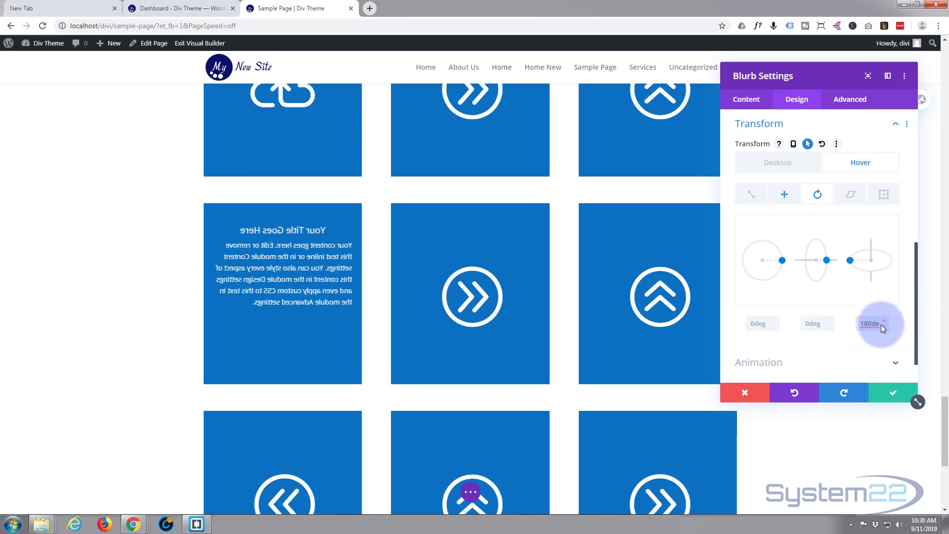
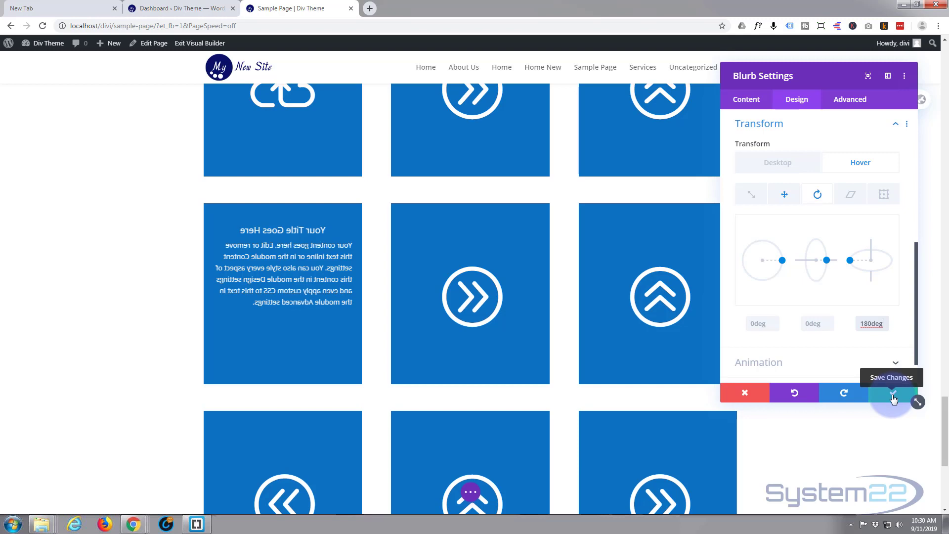
Set the cloud blurb's transition duration to 850ms with an Ease-In-Out speed curve and save the blurb settings.
click(847, 100)
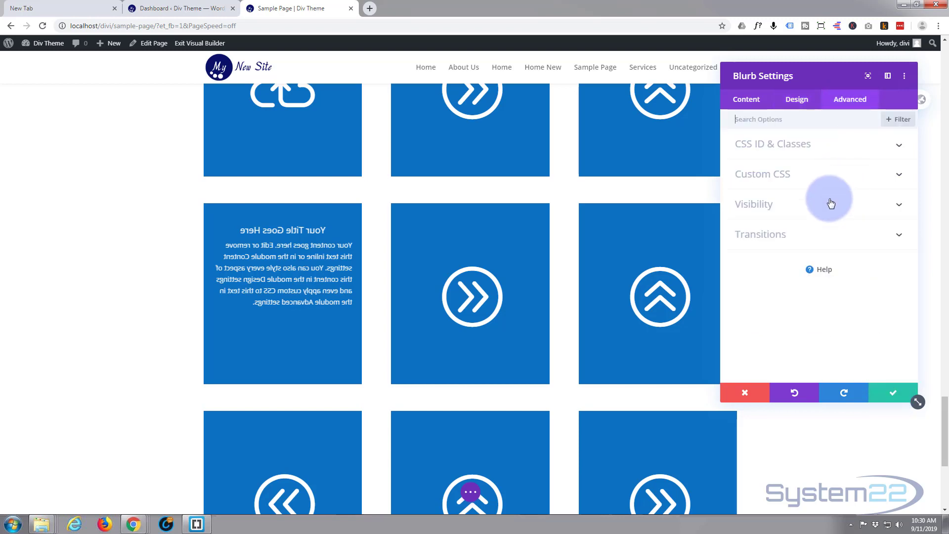
click(808, 234)
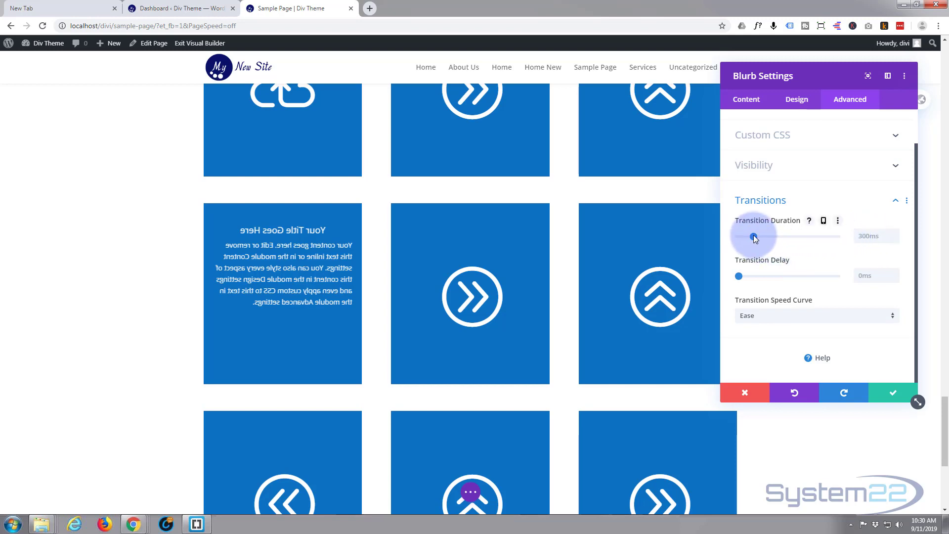
drag(754, 237, 776, 238)
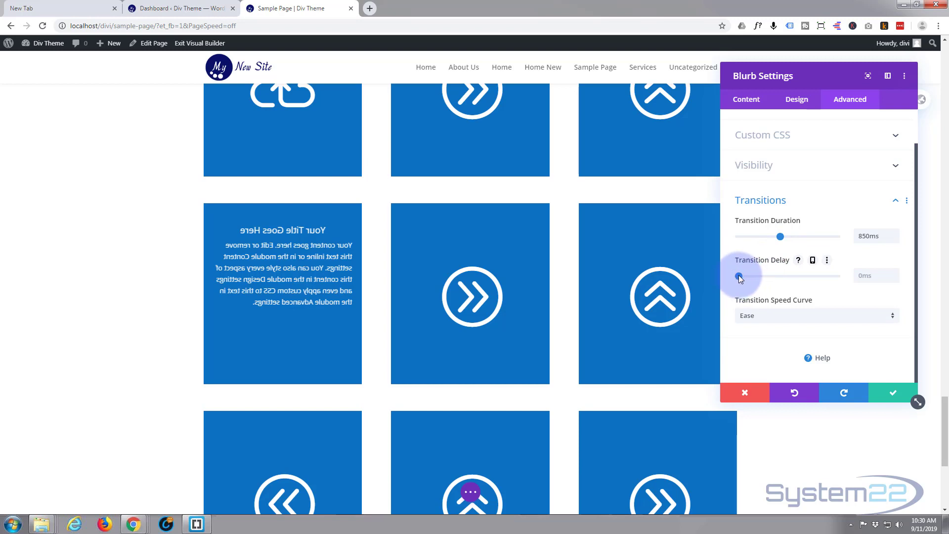
click(894, 320)
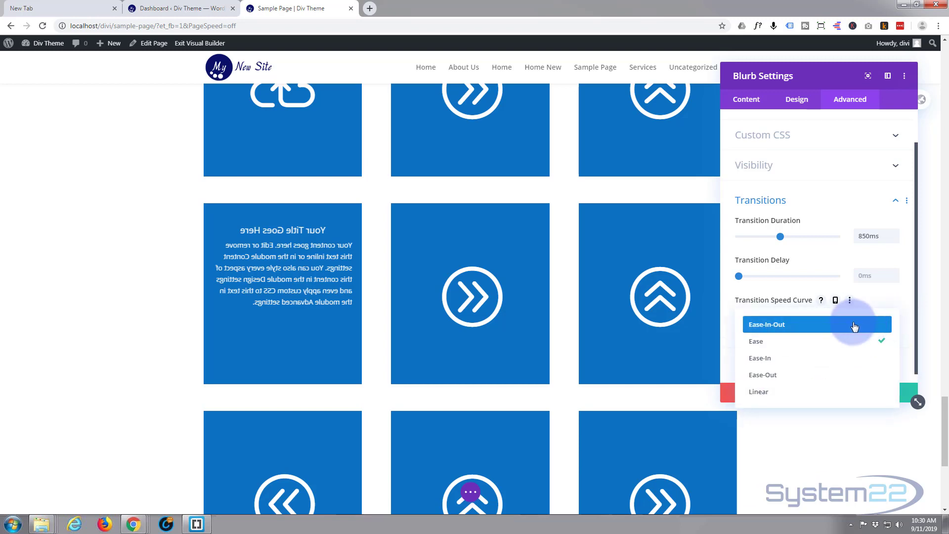
click(778, 325)
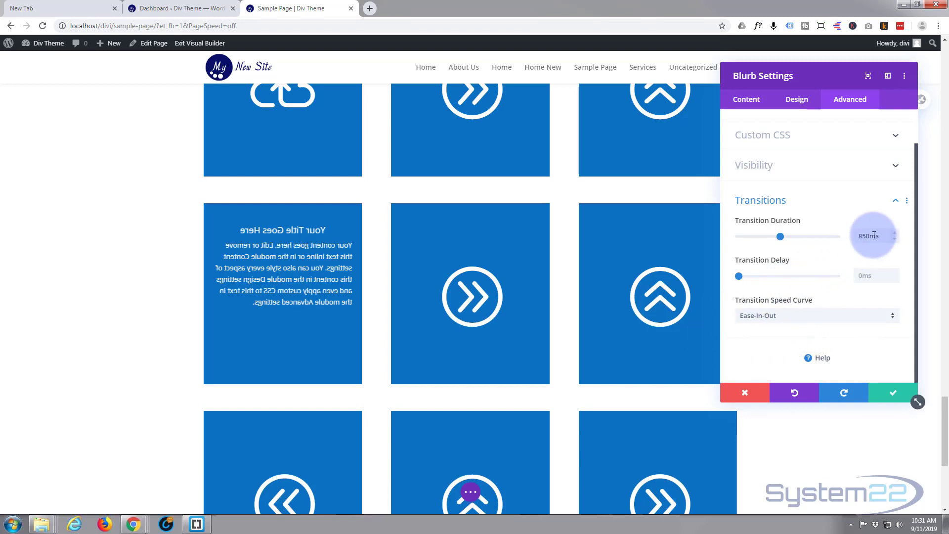
click(898, 397)
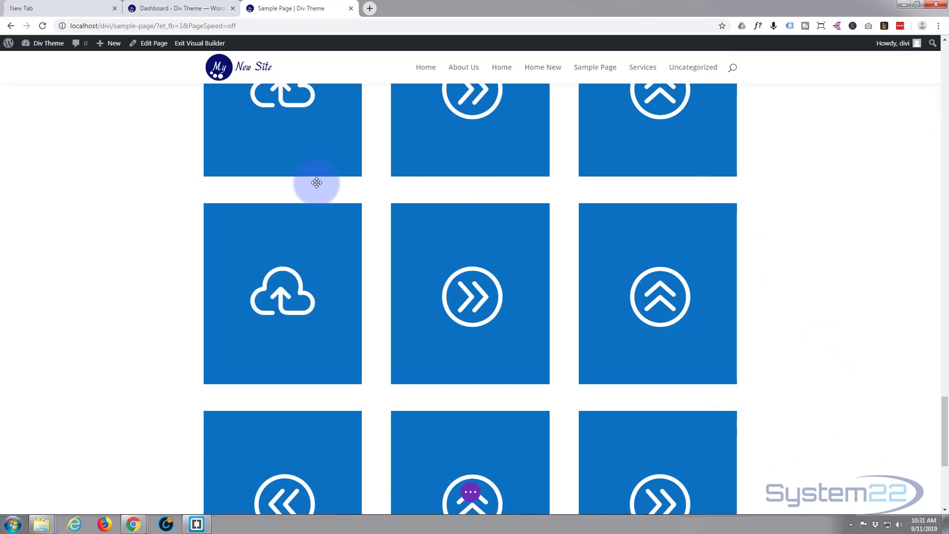
Give the first column of the cloud blurb's row an 850ms transition duration and Ease-In-Out speed curve, saving the column and row settings.
mouse_move(223, 239)
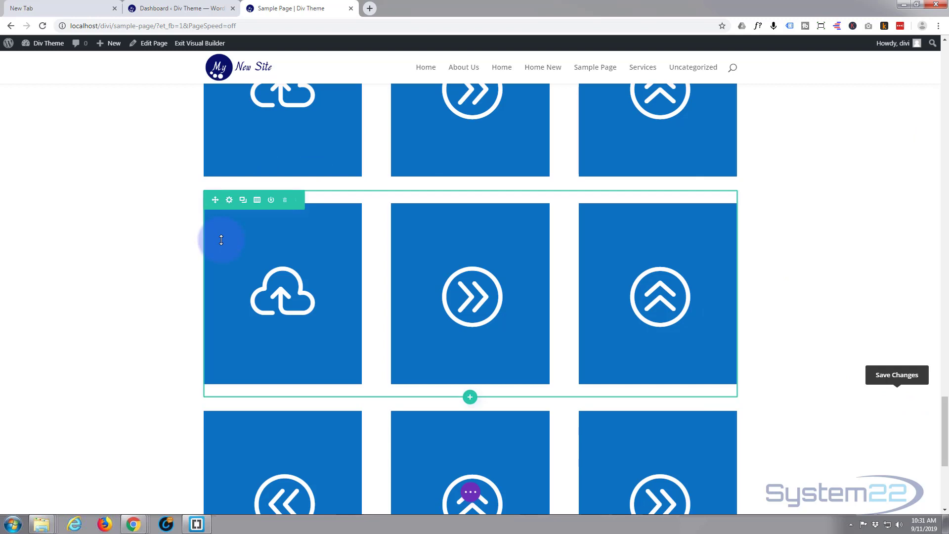
click(229, 201)
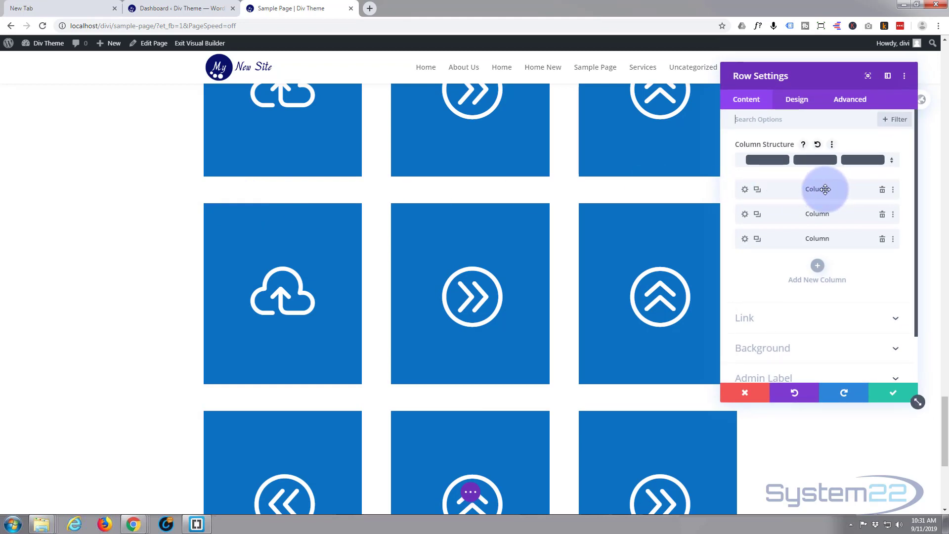
click(745, 190)
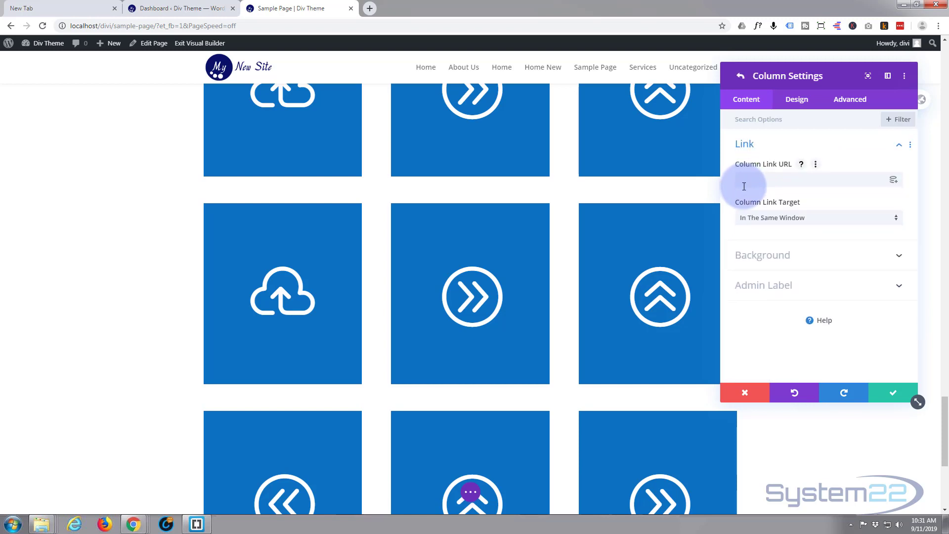
click(862, 100)
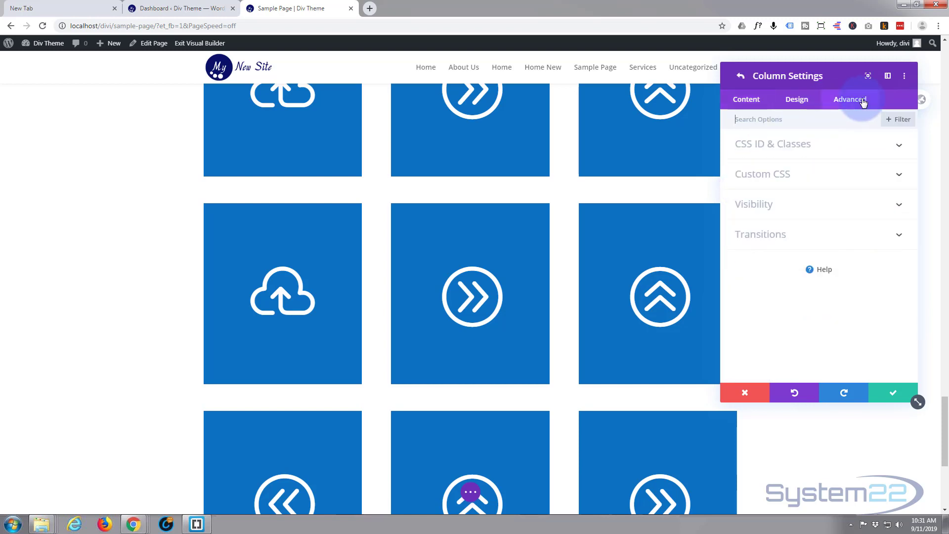
click(840, 234)
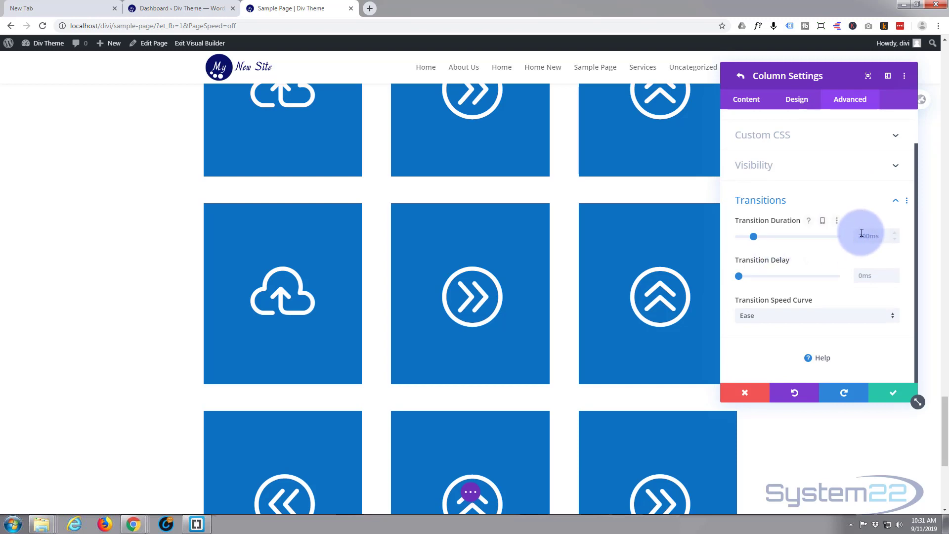
click(881, 238)
text(8)
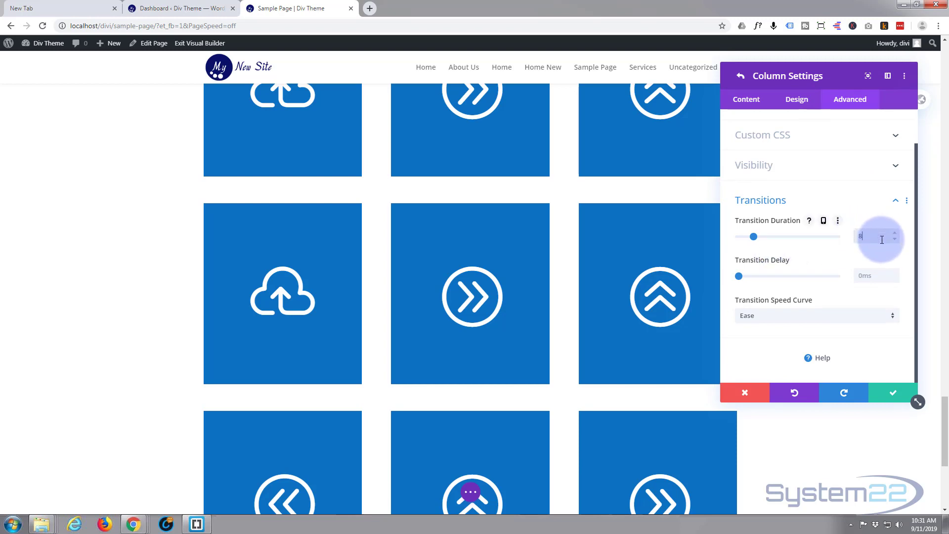
text(50ms)
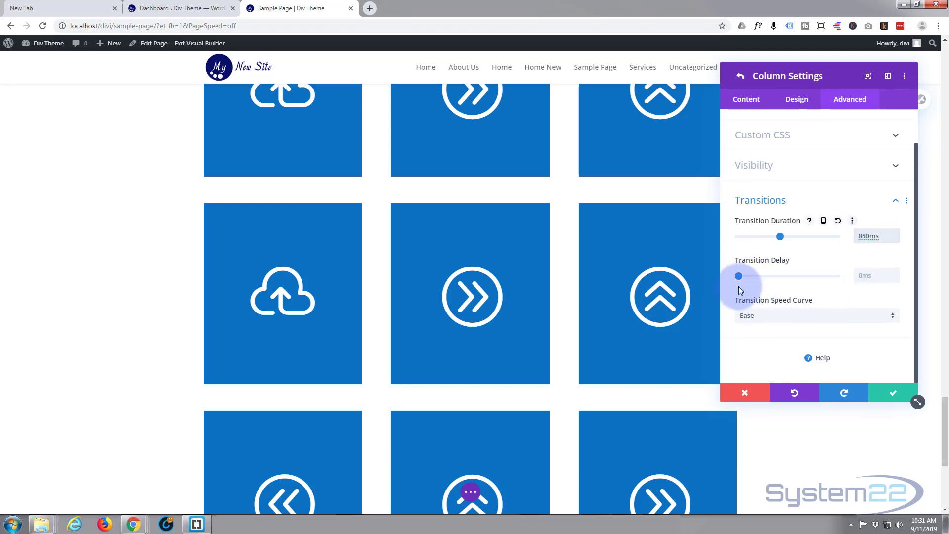
click(894, 319)
click(822, 324)
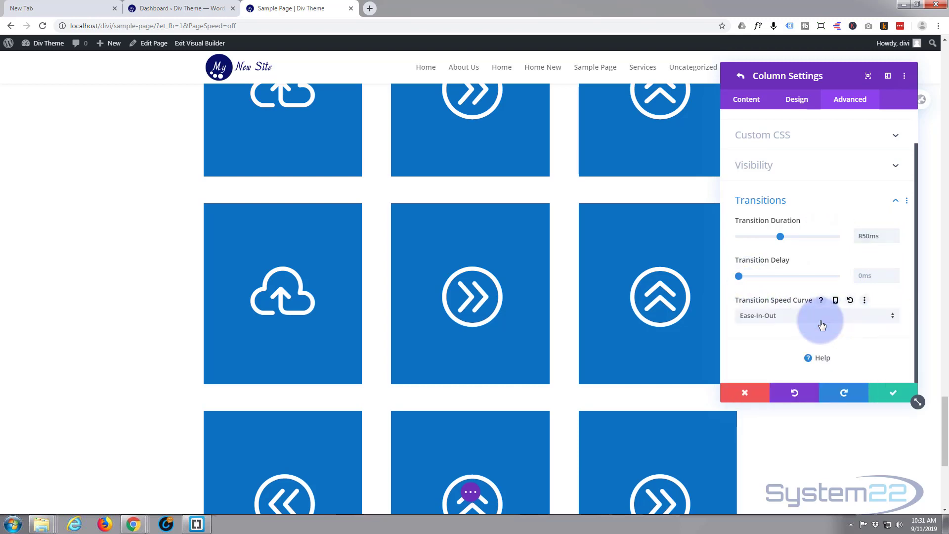
click(896, 396)
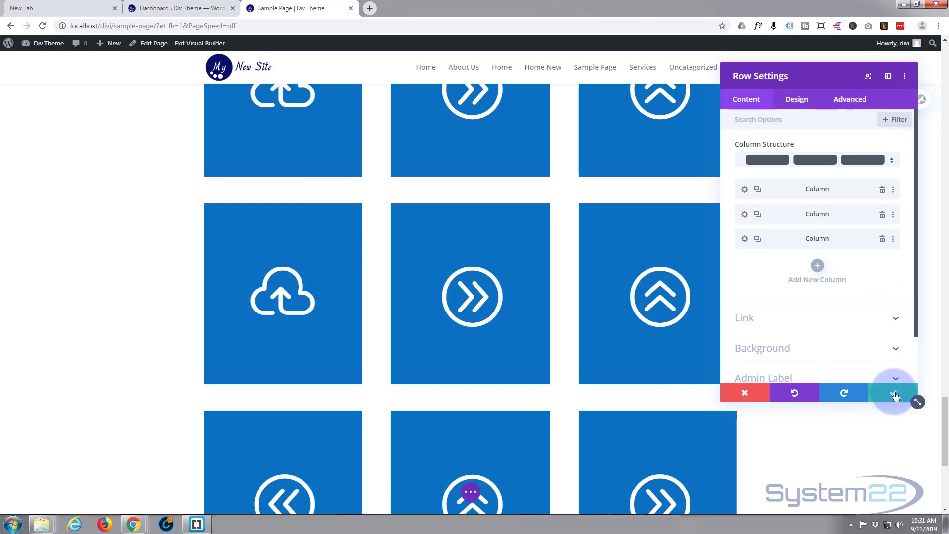
click(896, 396)
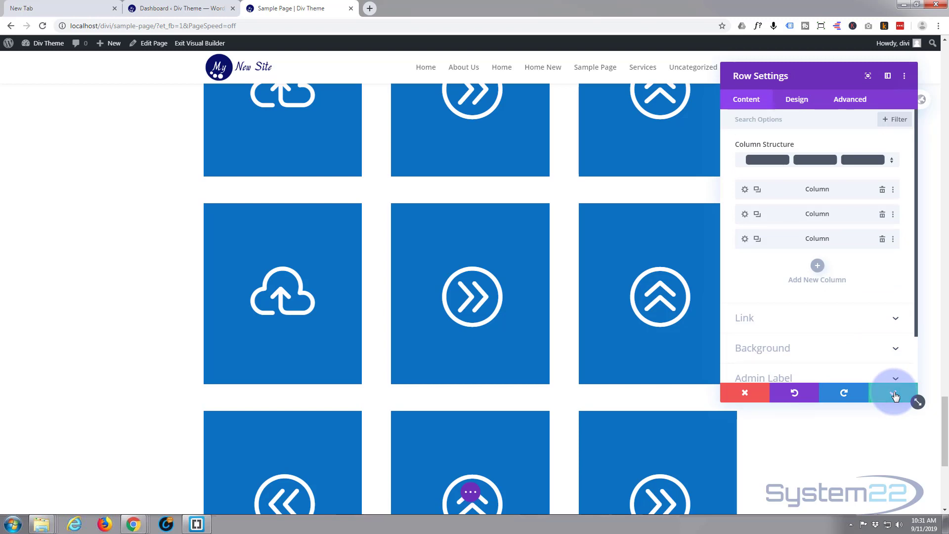
Save the page, exit the Visual Builder and return to the cloud icon box's row on the live page.
click(471, 495)
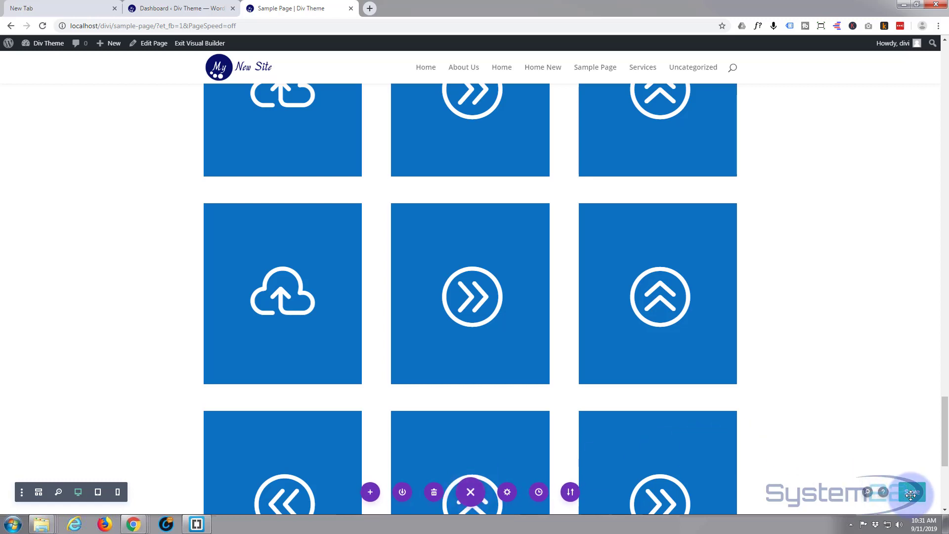
click(911, 494)
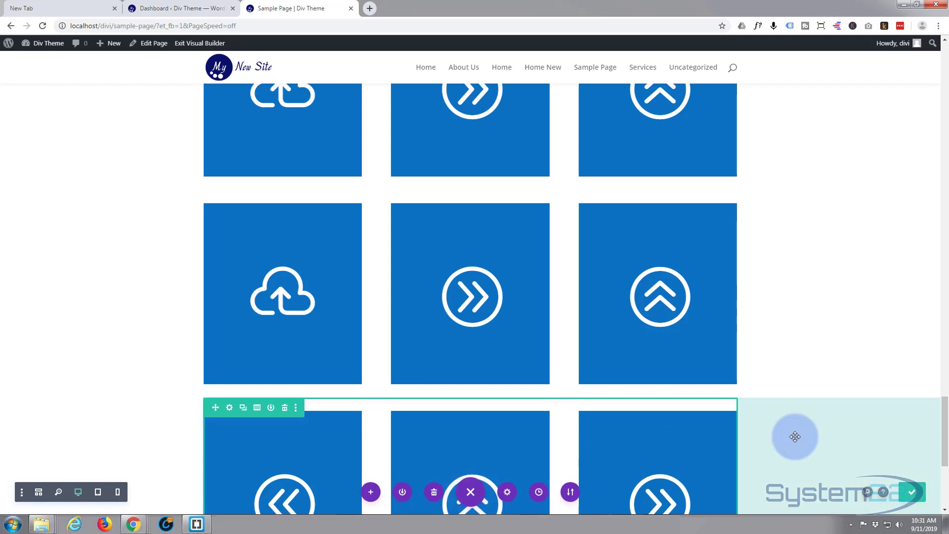
click(190, 44)
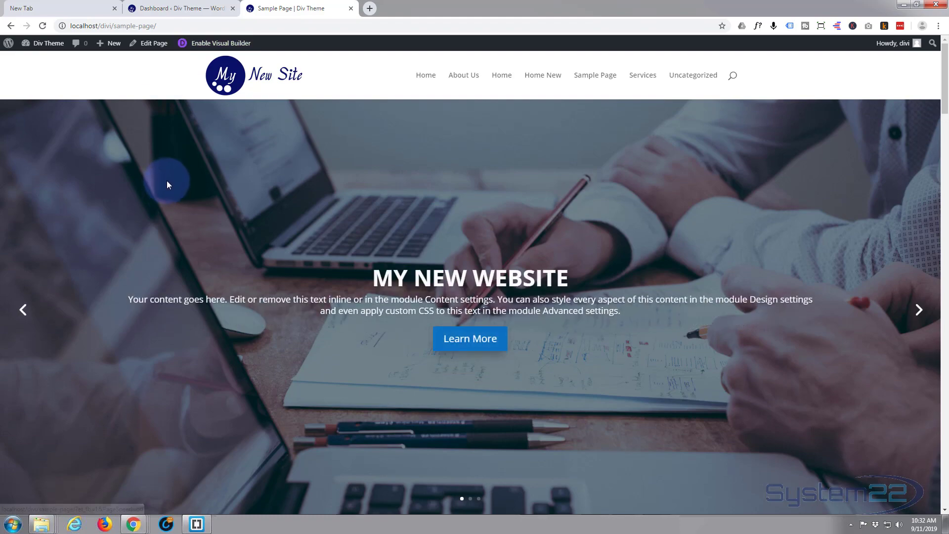
scroll(174, 183, down, 15)
scroll(173, 183, down, 20)
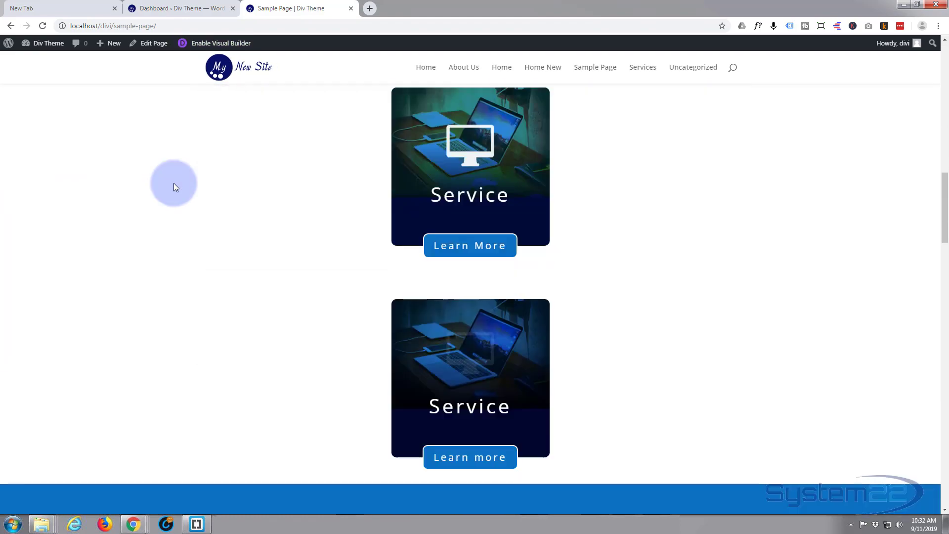
scroll(173, 183, down, 12)
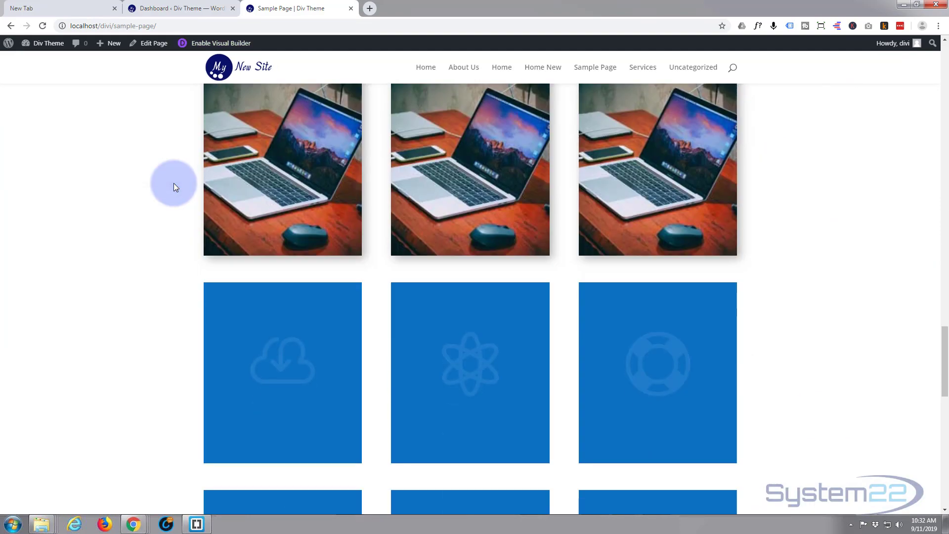
scroll(165, 157, down, 7)
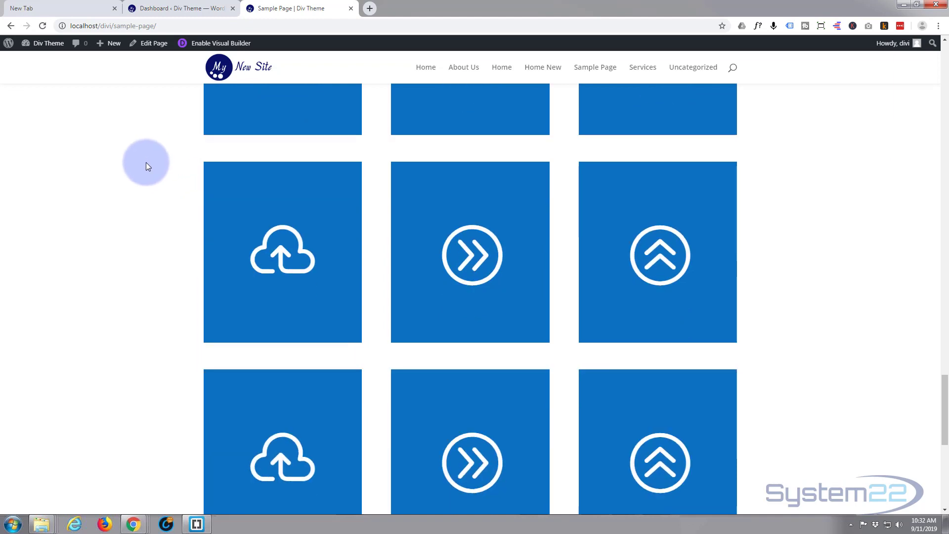
scroll(97, 186, up, 2)
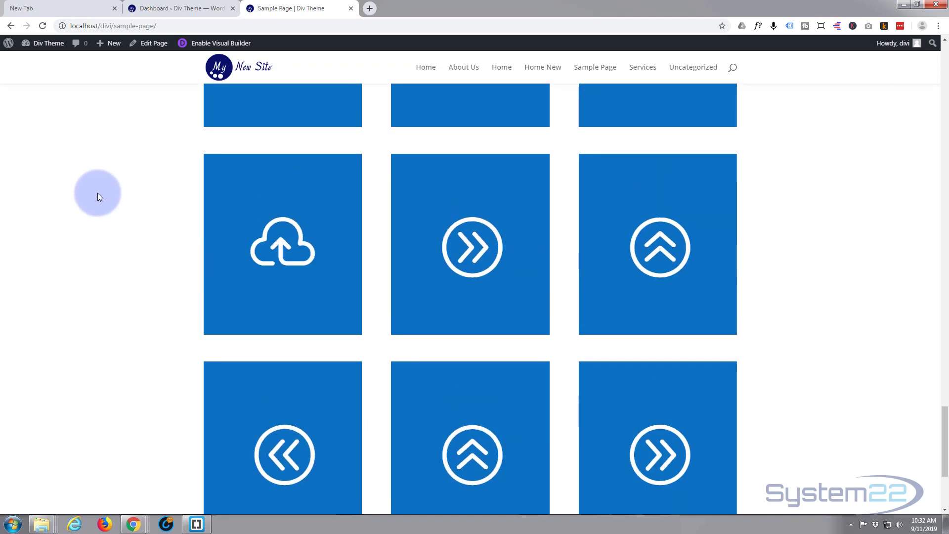
Preview the hover flip animations of the cloud icon box and the three arrow boxes in the row below it.
mouse_move(275, 247)
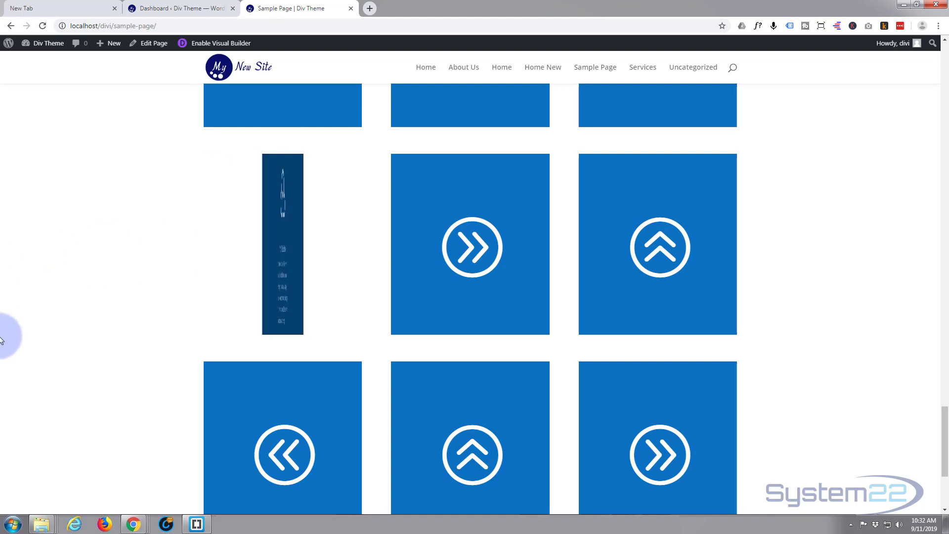
scroll(42, 304, down, 1)
scroll(41, 304, down, 1)
mouse_move(265, 351)
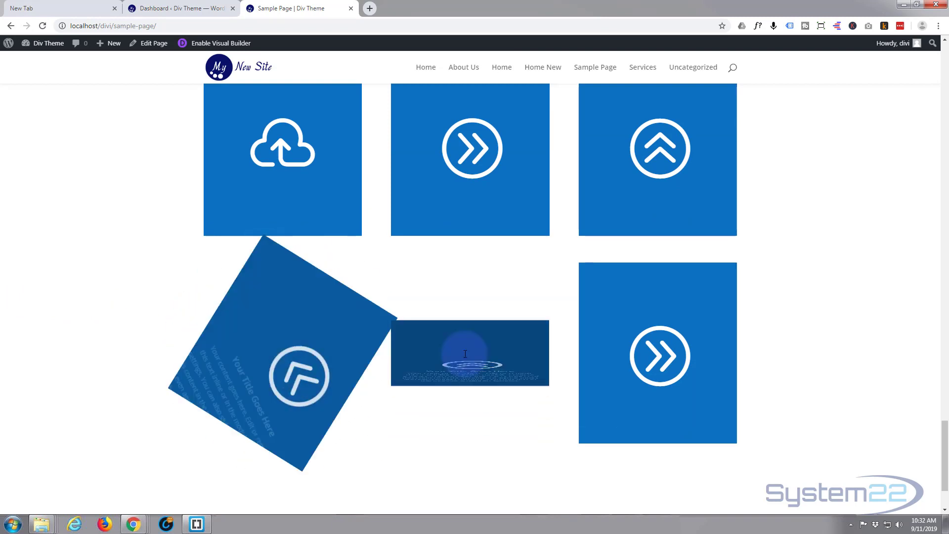
mouse_move(467, 353)
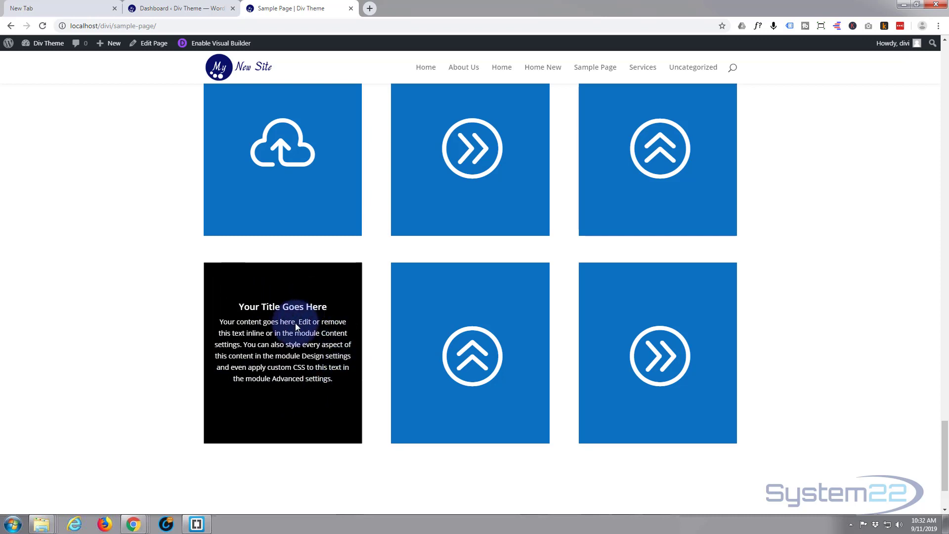
click(281, 425)
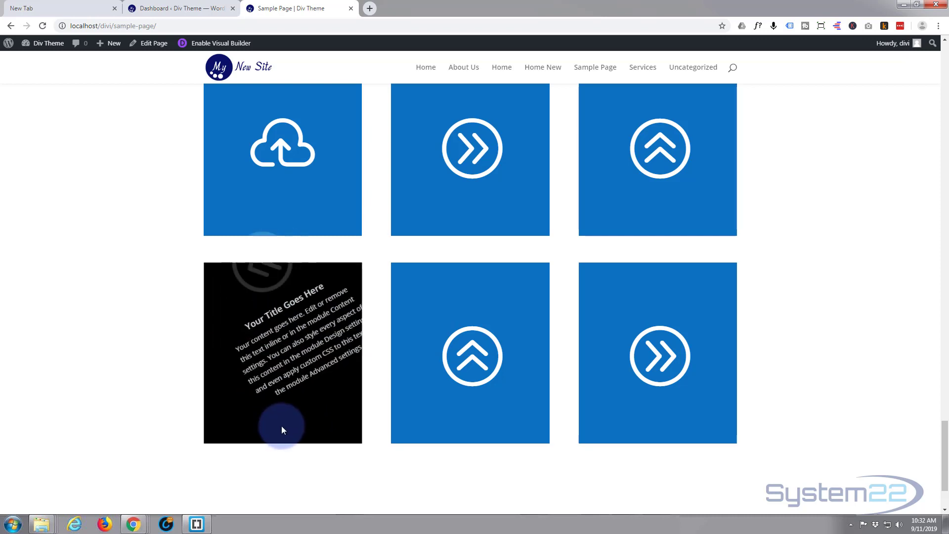
mouse_move(490, 323)
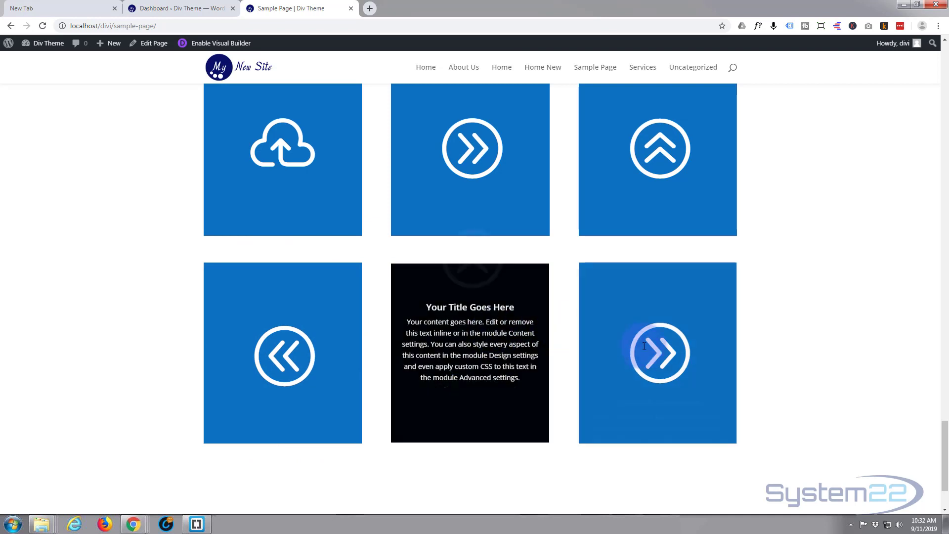
mouse_move(647, 350)
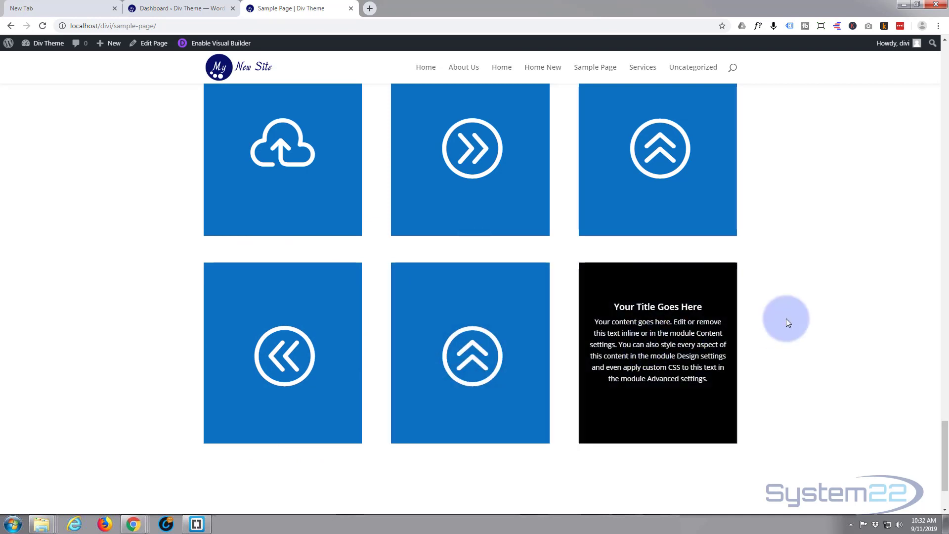